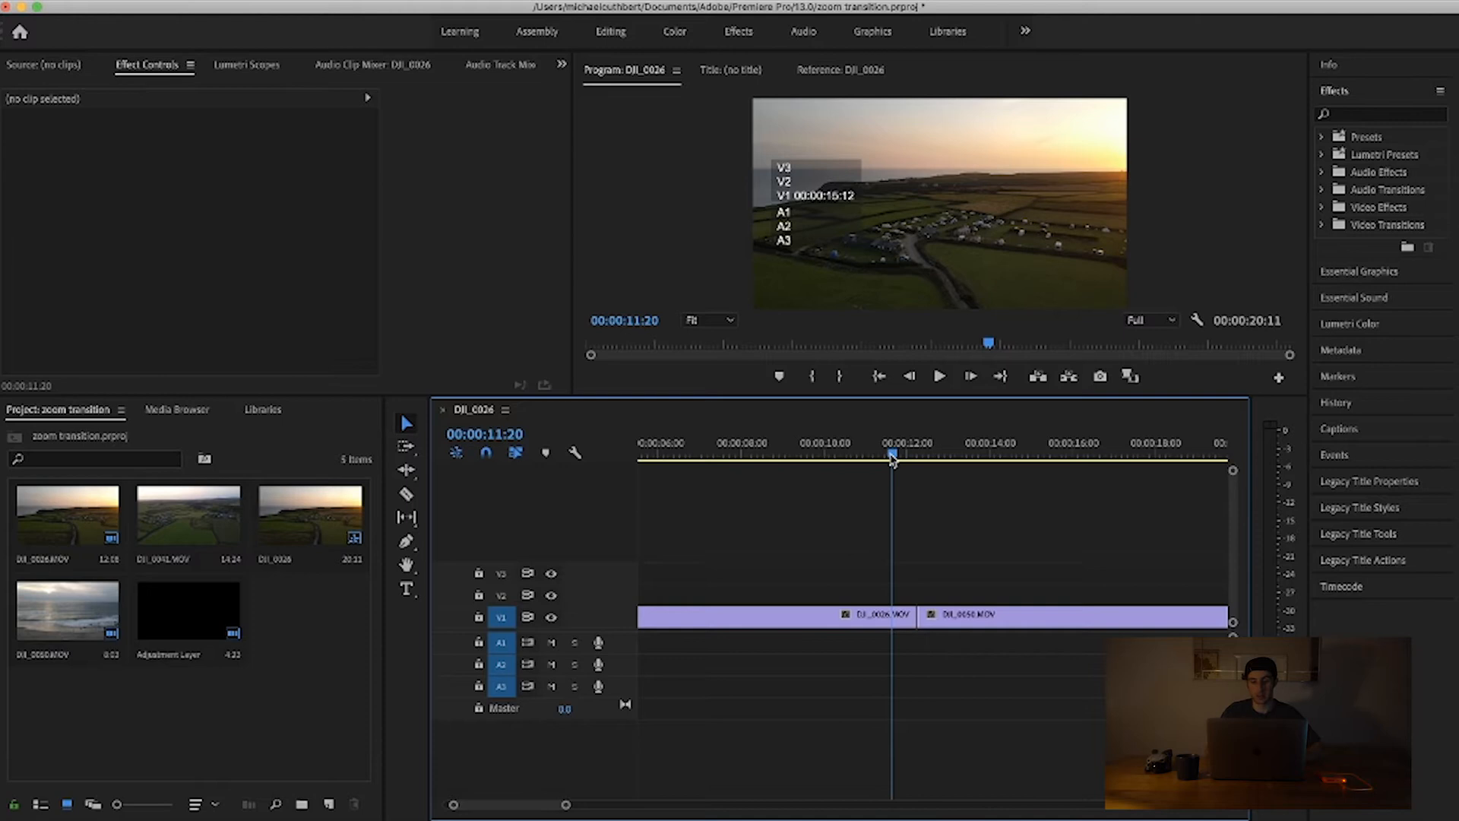
Create a new adjustment layer in the project with a 23.976 fps timebase.
{"action": "mouse_move", "coordinate": [892, 458]}
{"action": "left_mouse_down"}
{"action": "mouse_move", "coordinate": [968, 469]}
{"action": "mouse_move", "coordinate": [876, 468]}
{"action": "left_mouse_up"}
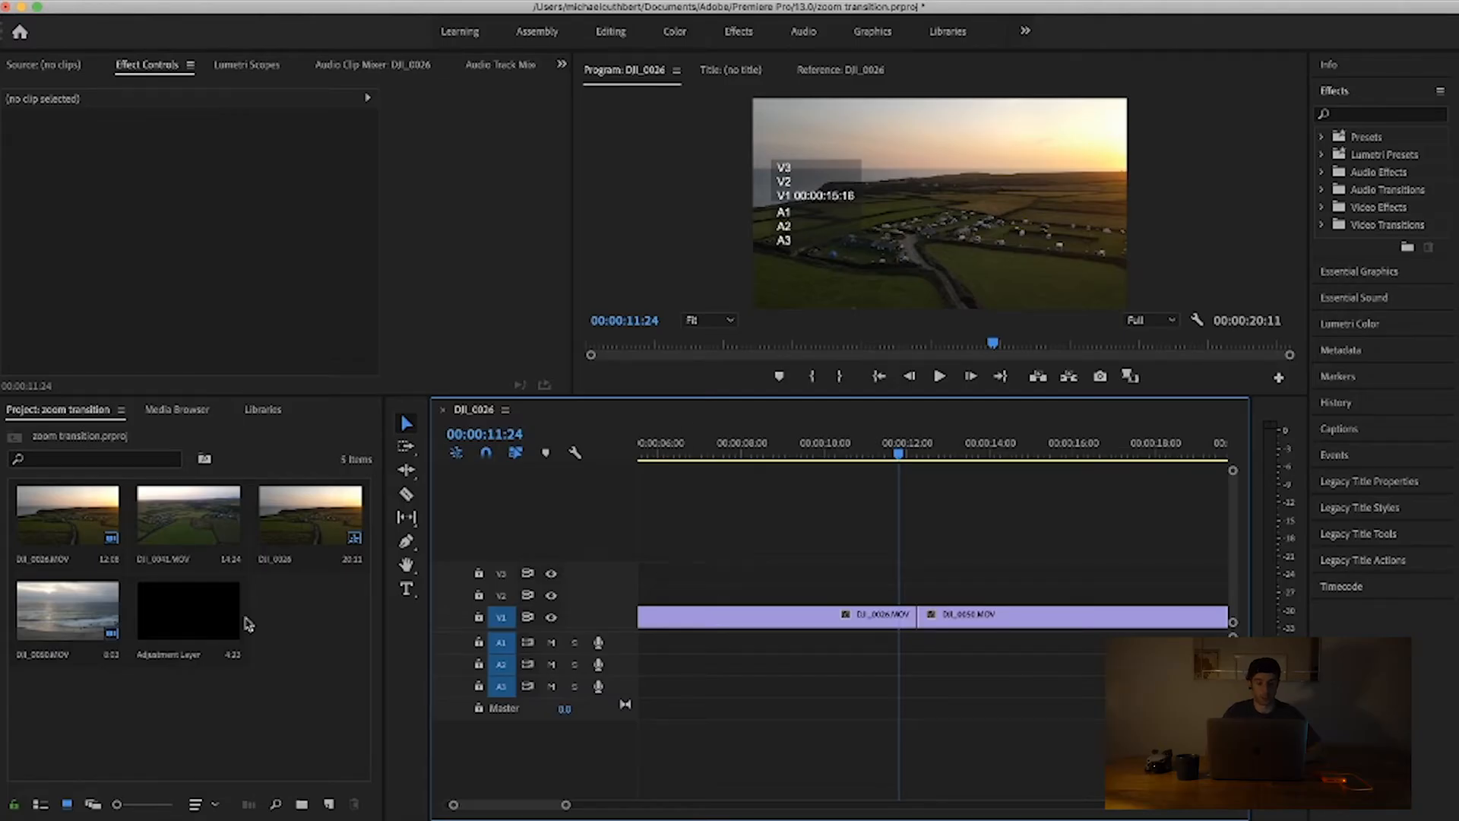
{"action": "left_click", "coordinate": [287, 617]}
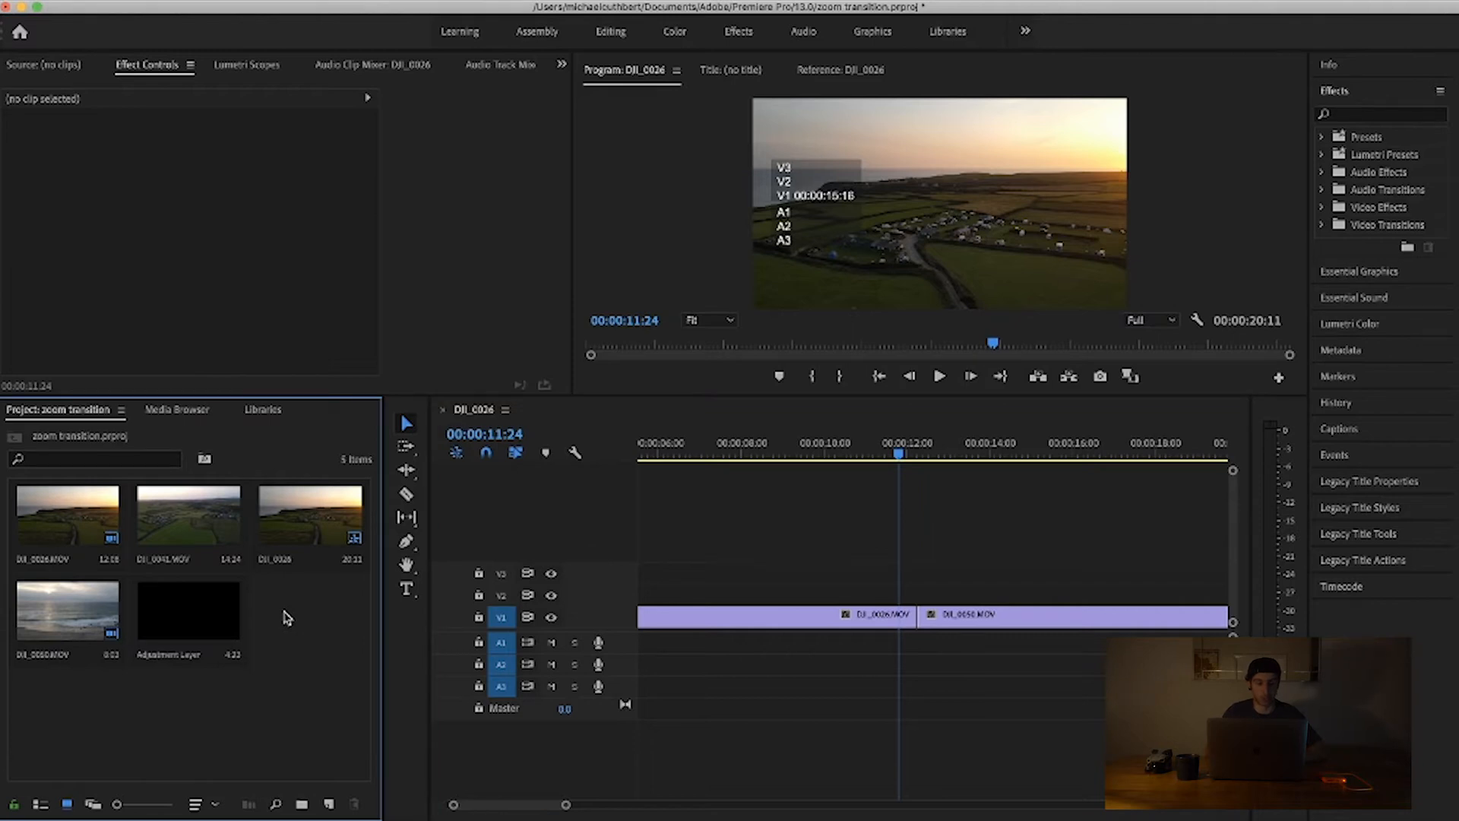
{"action": "left_click", "coordinate": [146, 2]}
{"action": "mouse_move", "coordinate": [227, 10]}
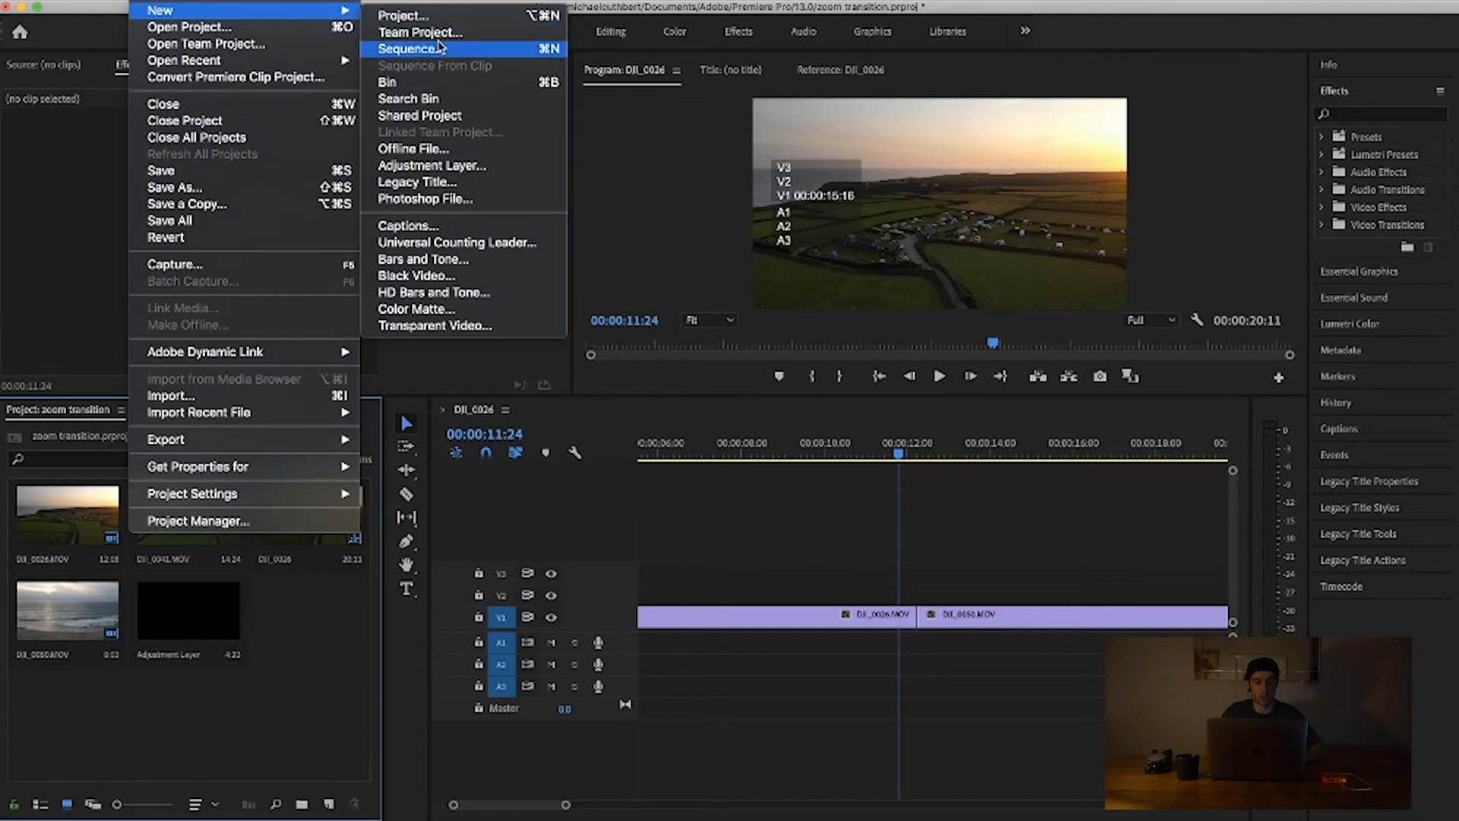
{"action": "left_click", "coordinate": [447, 165]}
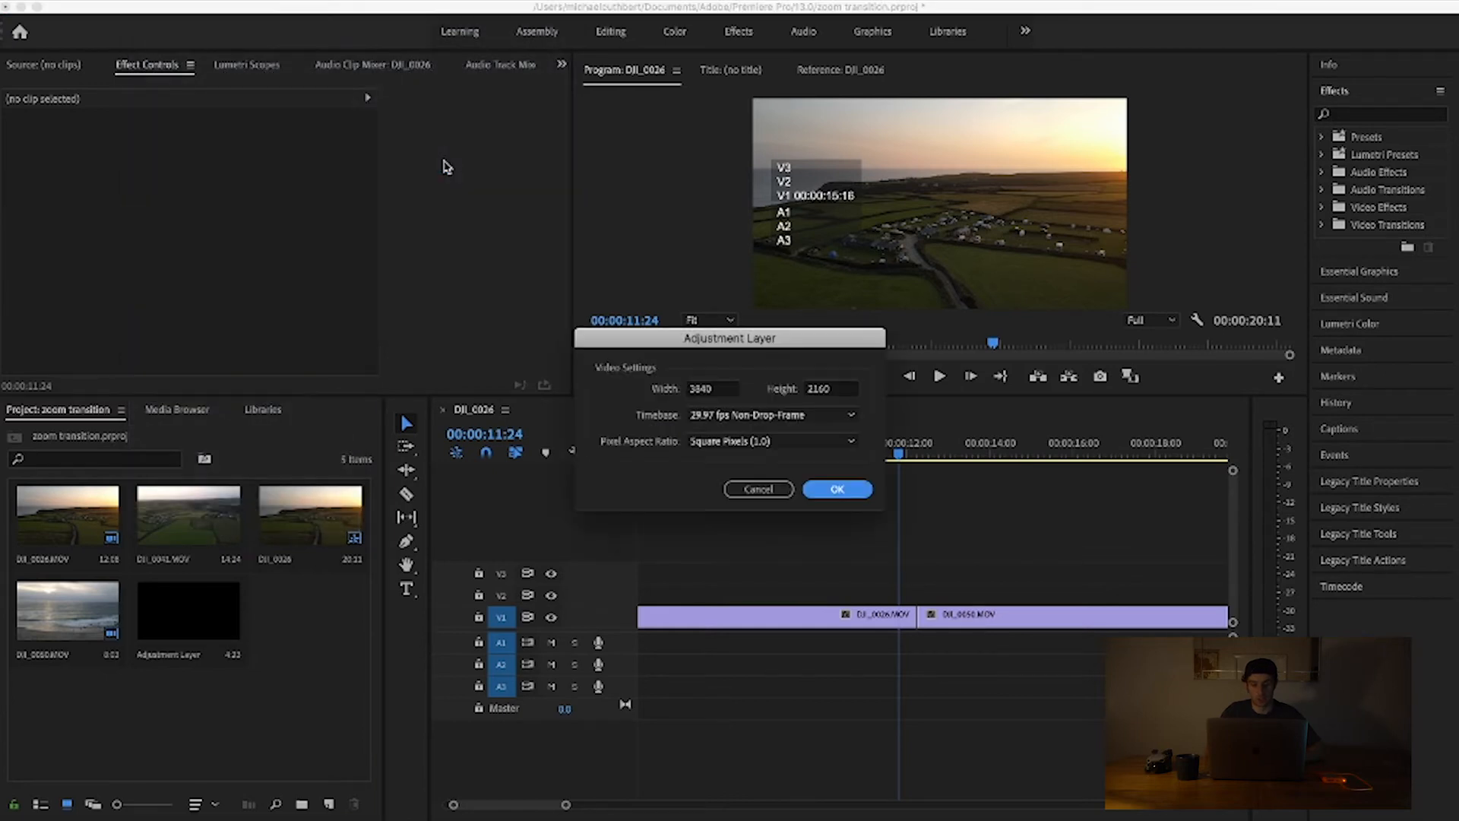
{"action": "left_click", "coordinate": [783, 416]}
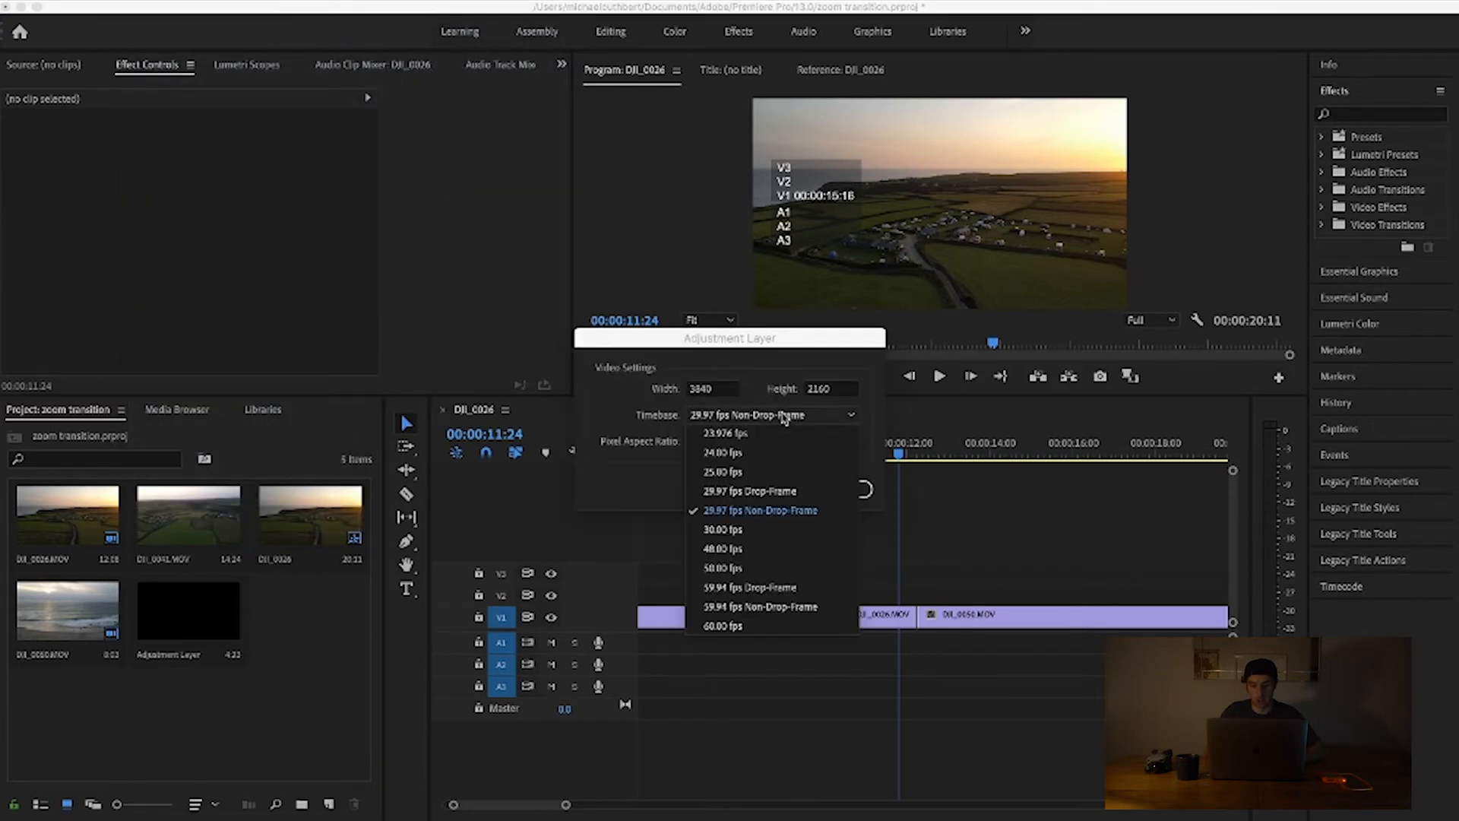
{"action": "left_click", "coordinate": [750, 440]}
{"action": "key", "text": "Return"}
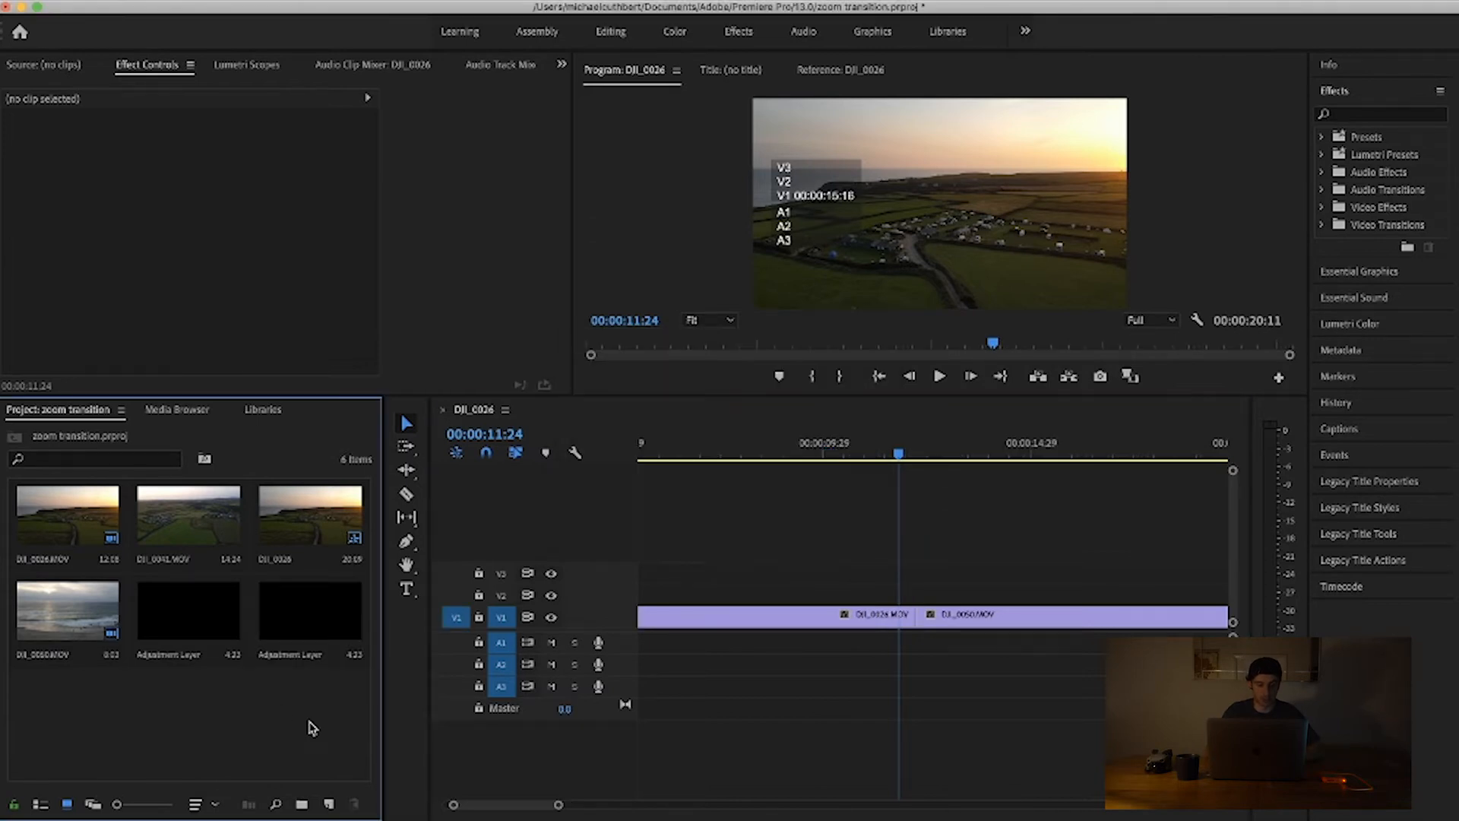
{"action": "left_click", "coordinate": [329, 804]}
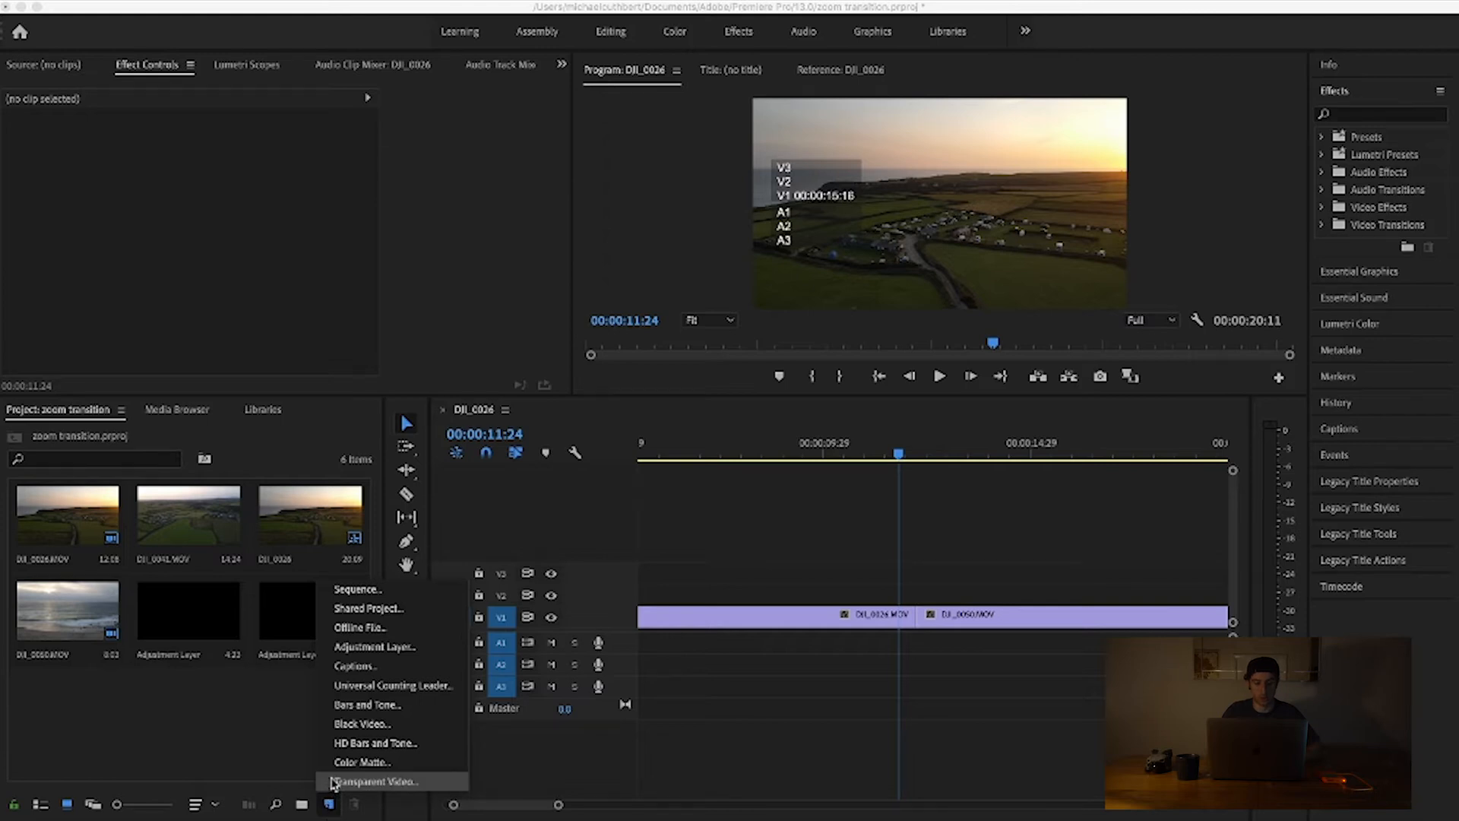
{"action": "left_click", "coordinate": [222, 615]}
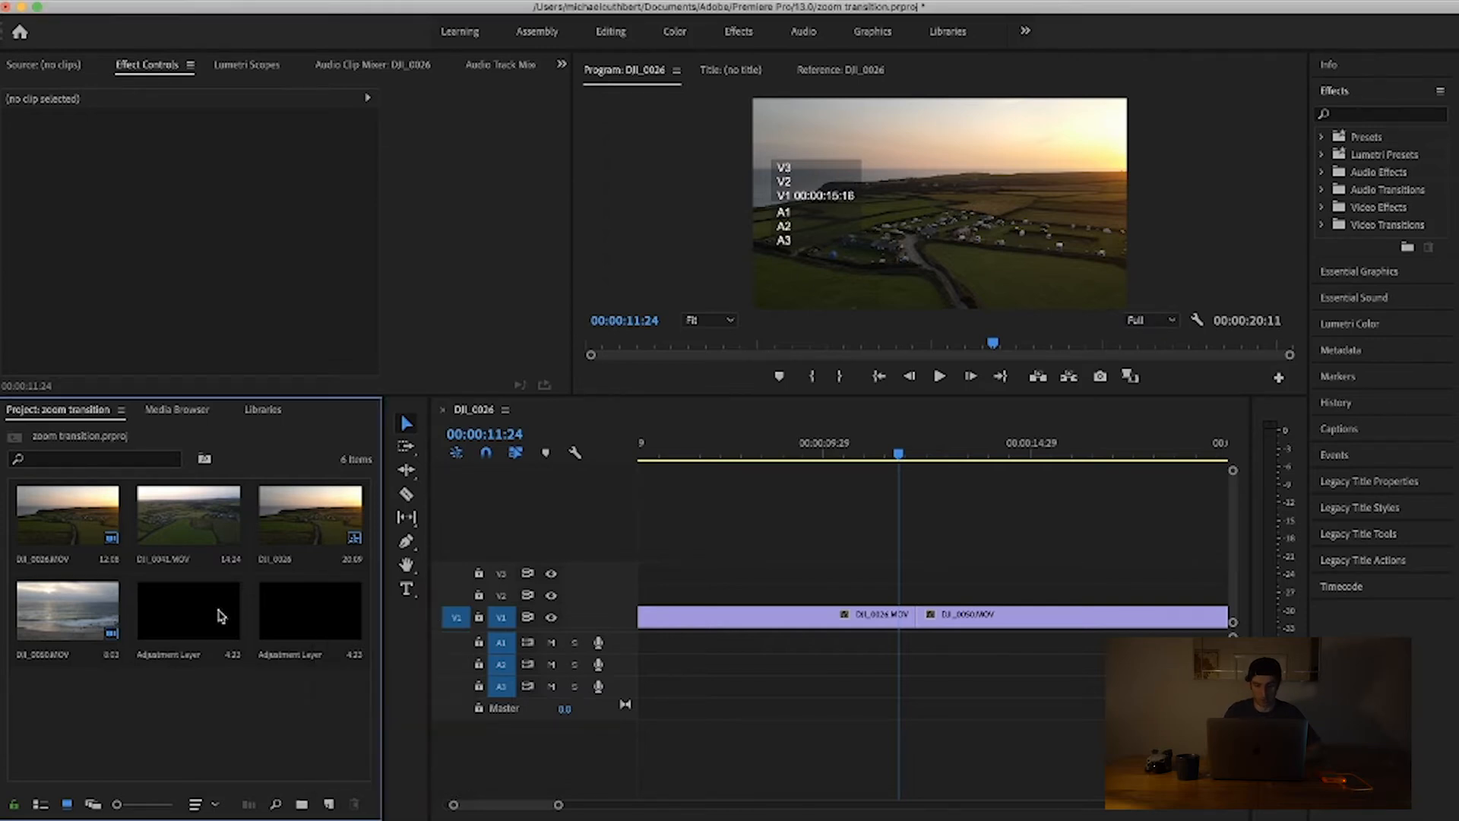
Place an adjustment layer on V2 over the cut between DJI_0026 and DJI_0050, shortened to a brief span around the cut.
{"action": "left_click_drag", "start_coordinate": [218, 615], "coordinate": [831, 600]}
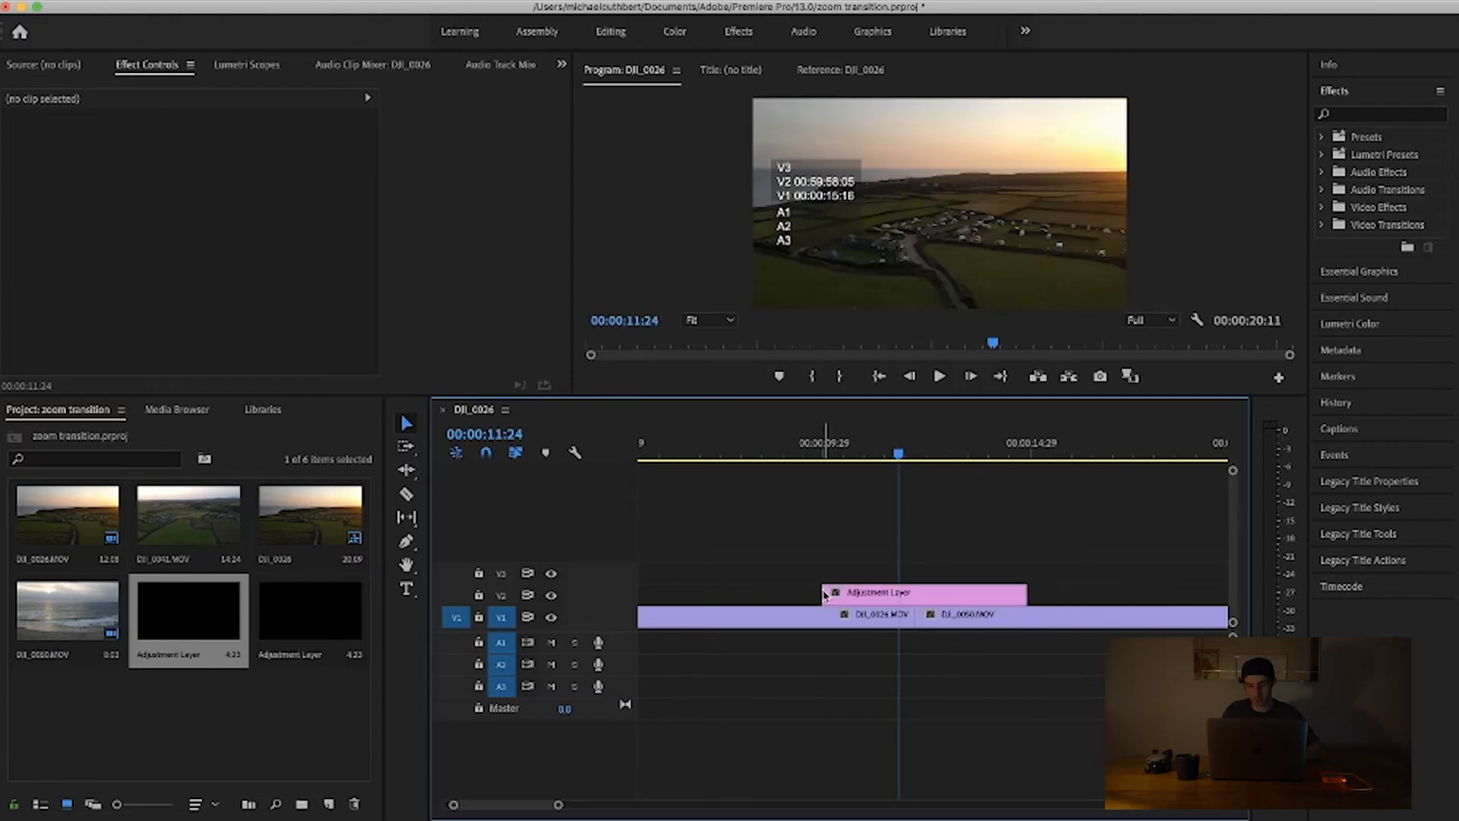
{"action": "left_click", "coordinate": [904, 449]}
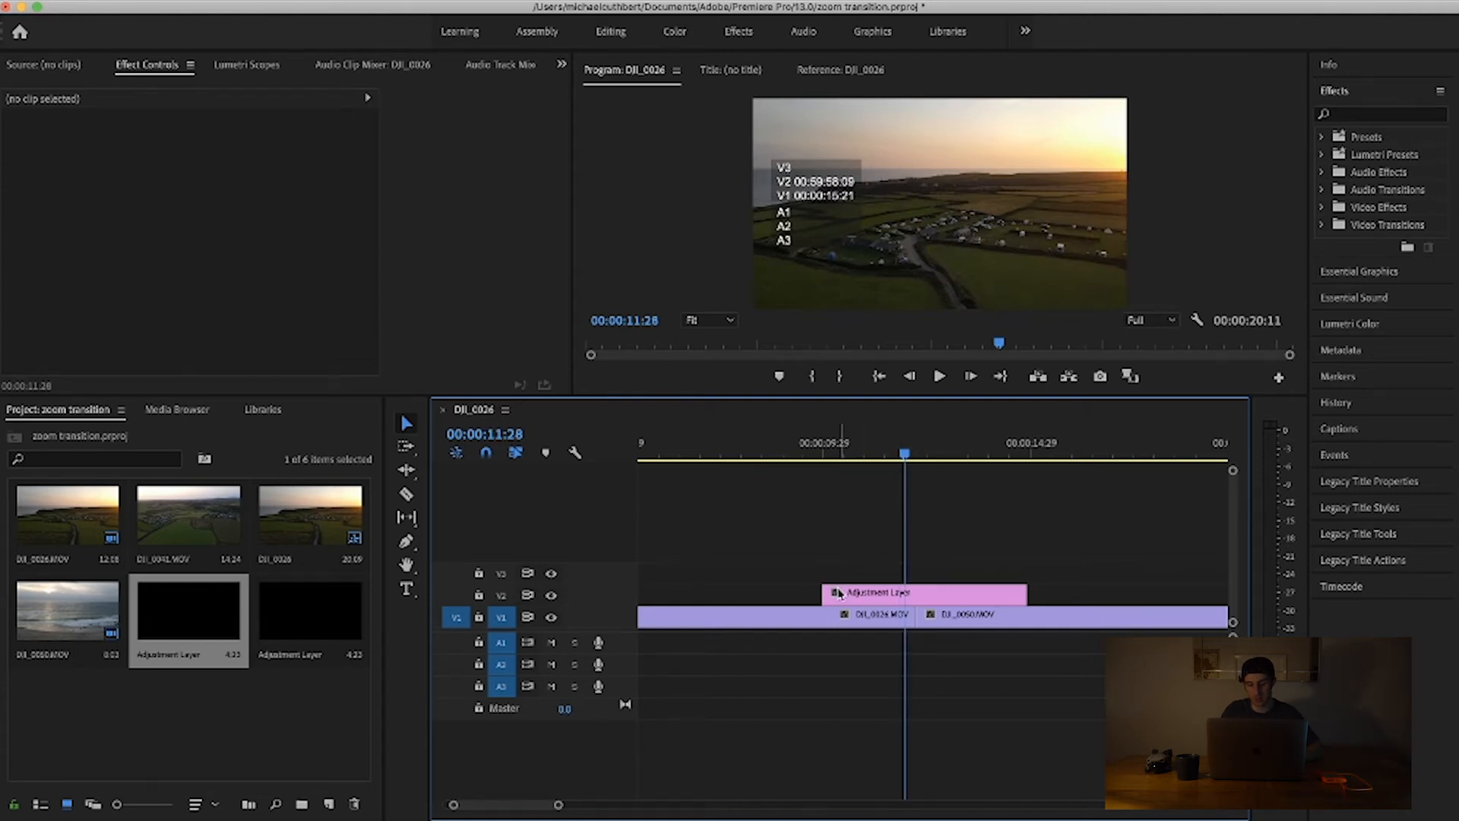
{"action": "left_click_drag", "start_coordinate": [824, 592], "coordinate": [948, 591]}
Place a second adjustment layer on V3 spanning both sides of the cut, and trim the V2 layer to start at the cut.
{"action": "left_click", "coordinate": [193, 619]}
{"action": "left_click_drag", "start_coordinate": [193, 619], "coordinate": [950, 569]}
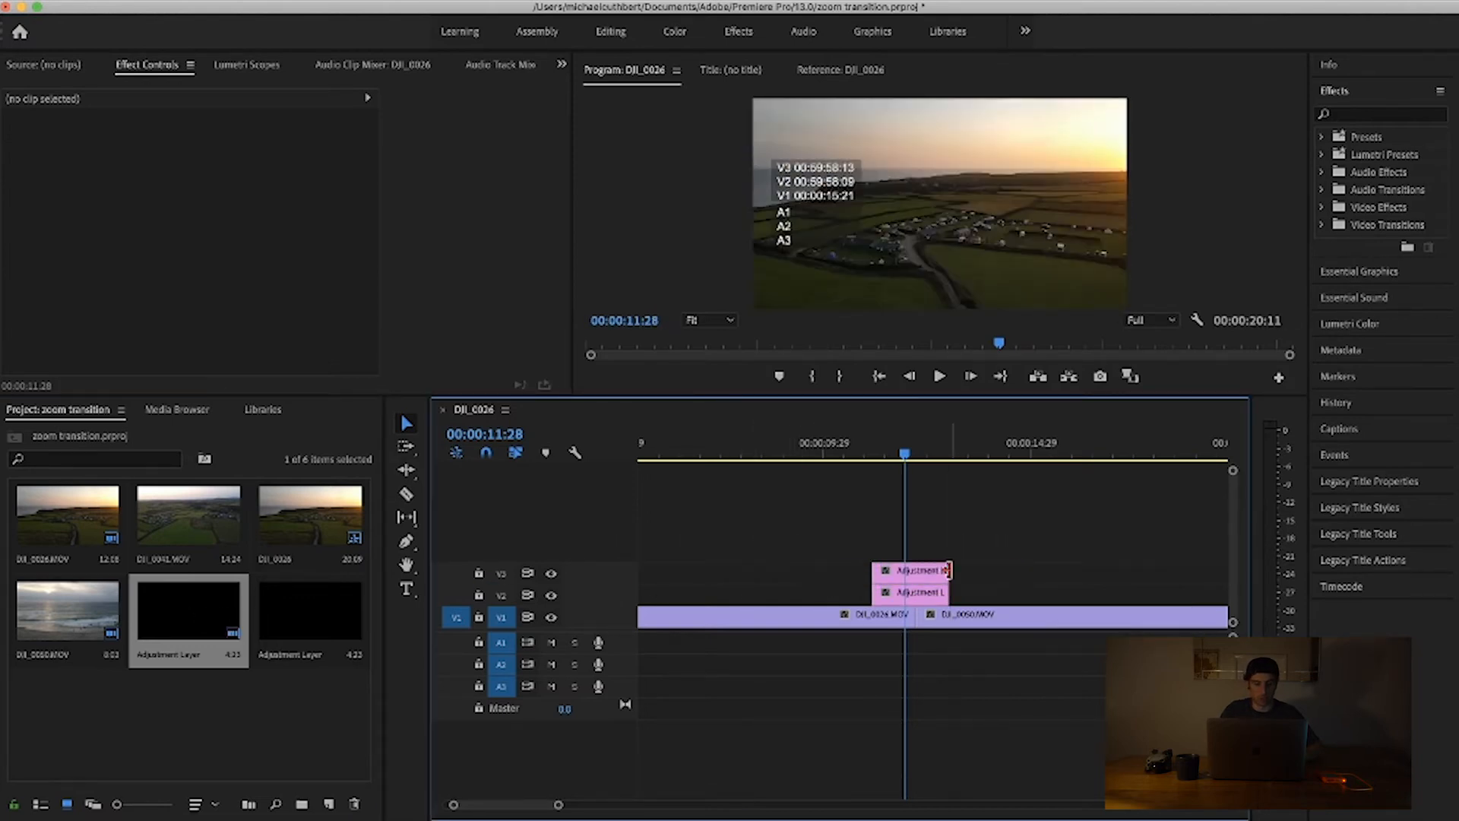
{"action": "left_click", "coordinate": [487, 454]}
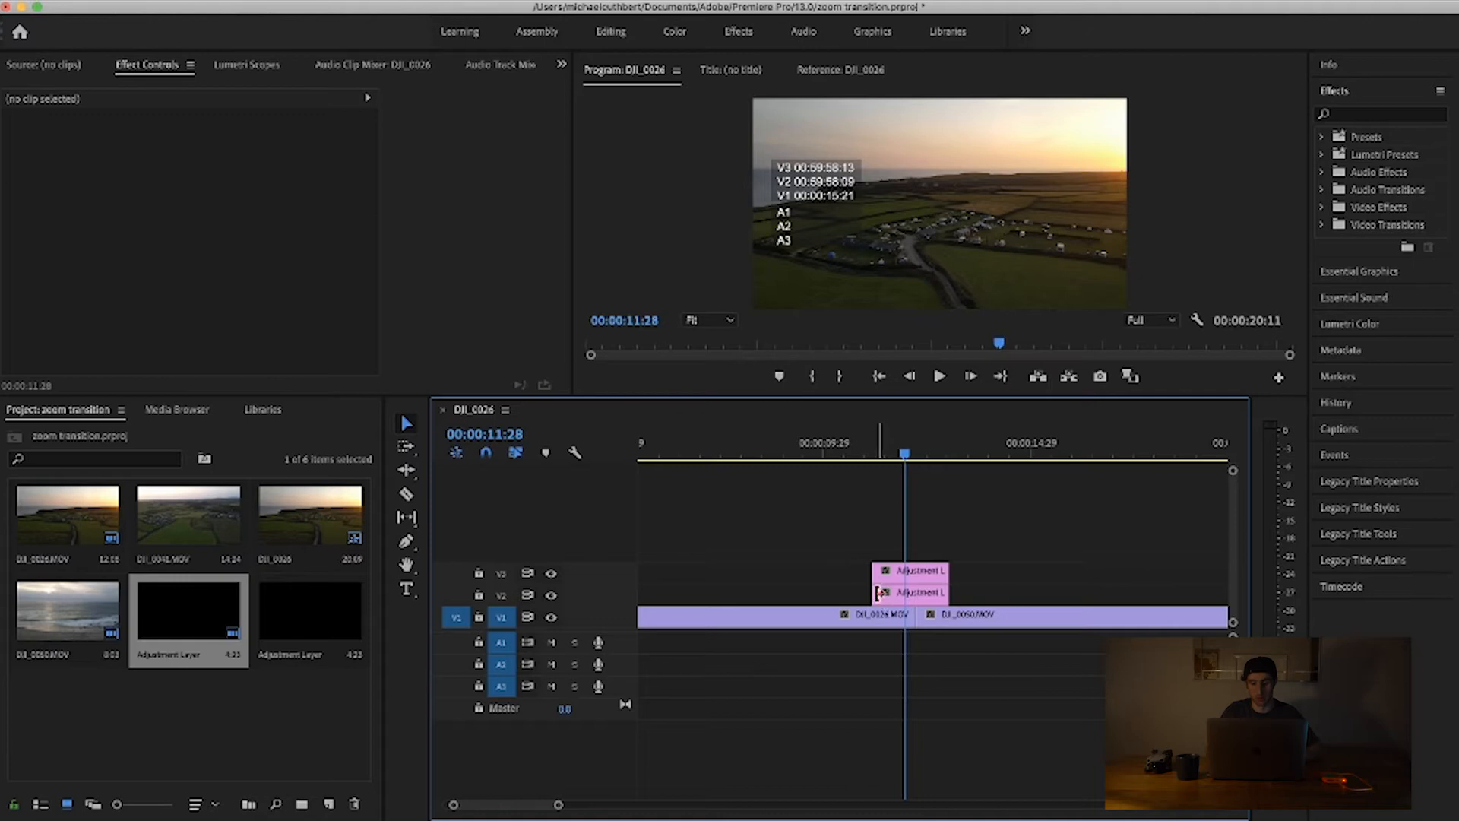
{"action": "left_click_drag", "start_coordinate": [879, 592], "coordinate": [920, 594]}
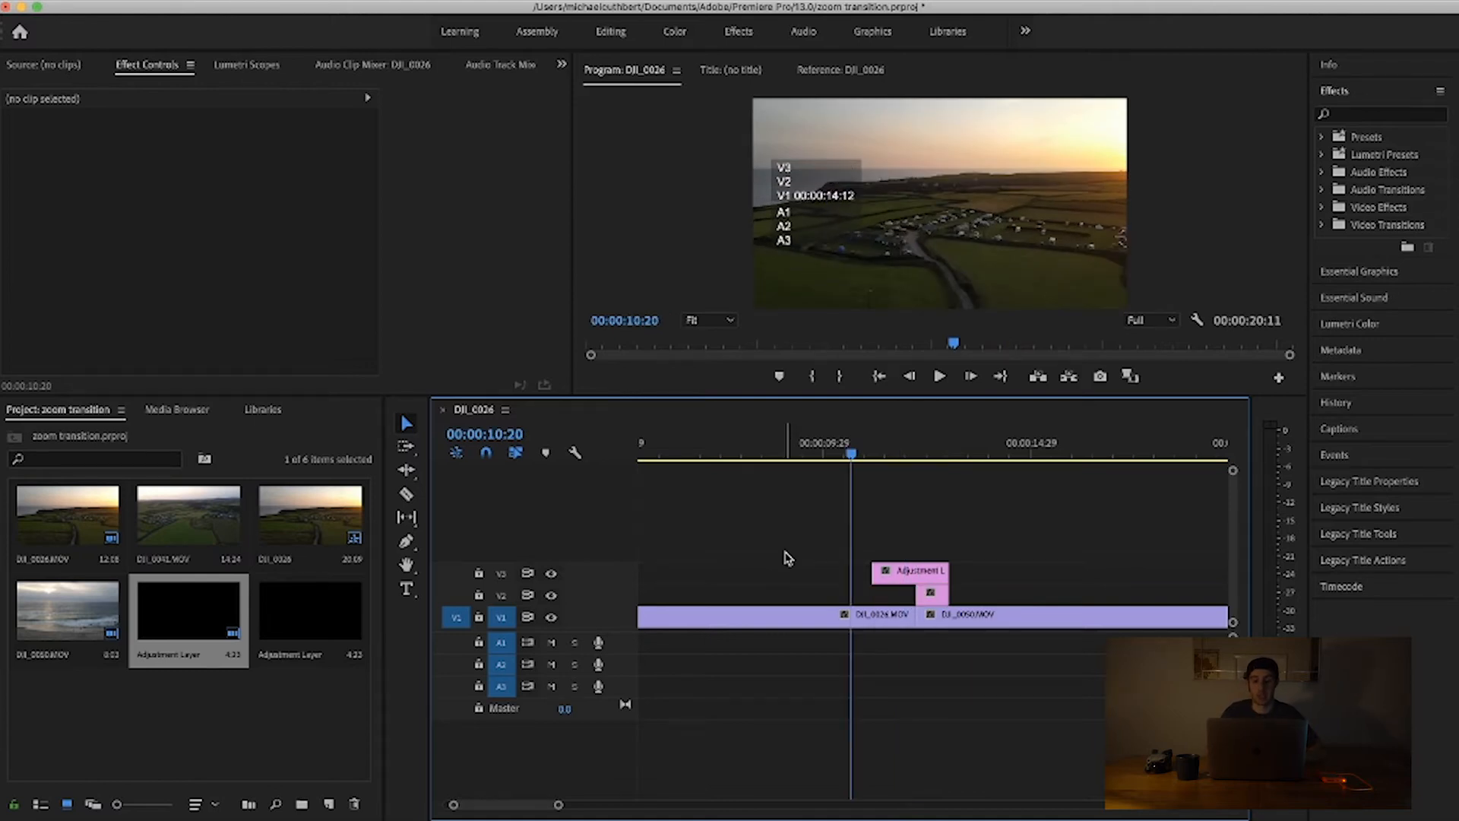
Find the Replicate effect and apply it to the adjustment layer on V2.
{"action": "left_click", "coordinate": [1350, 114]}
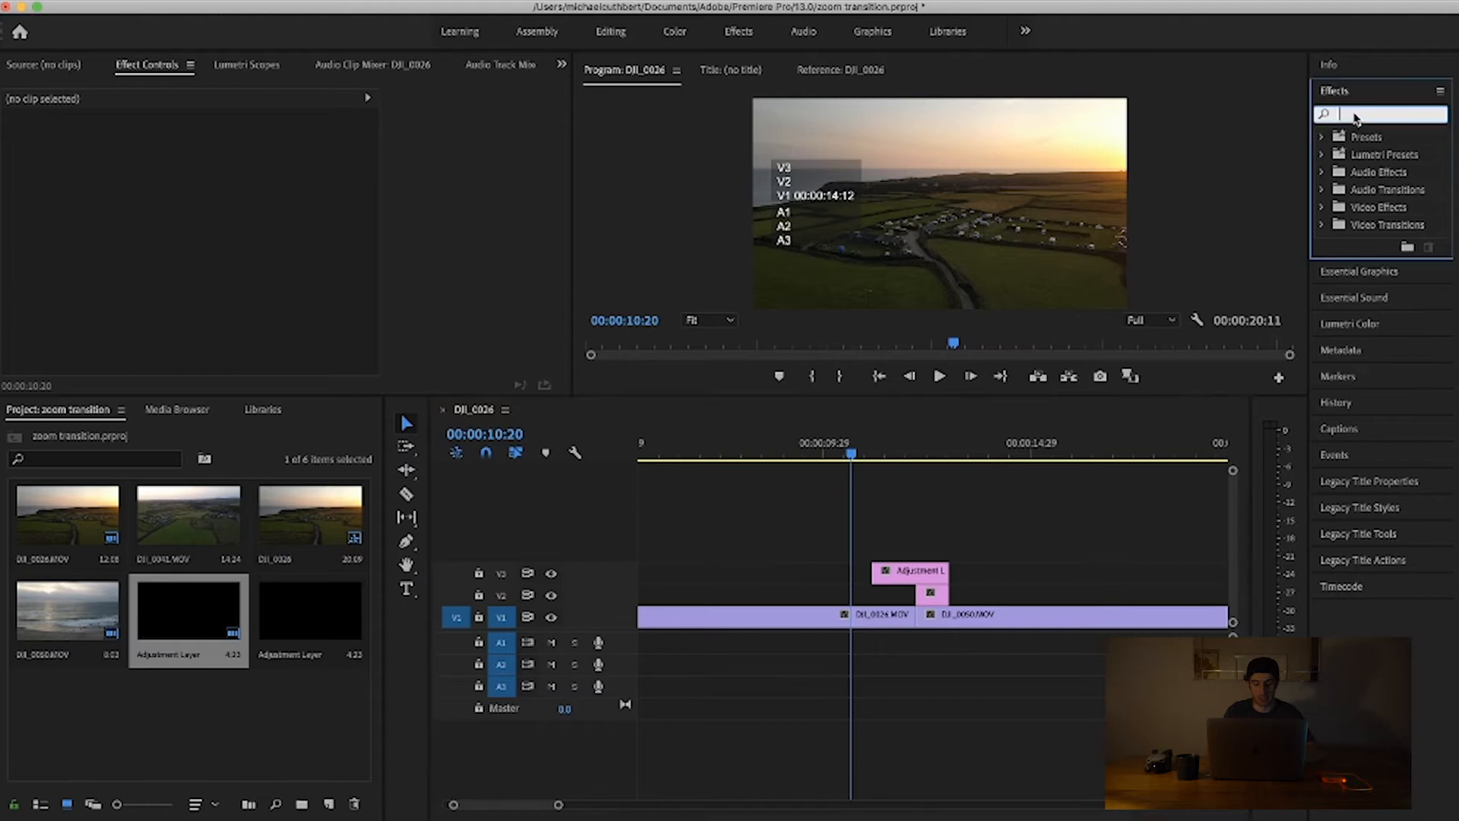
{"action": "type", "text": "replicate"}
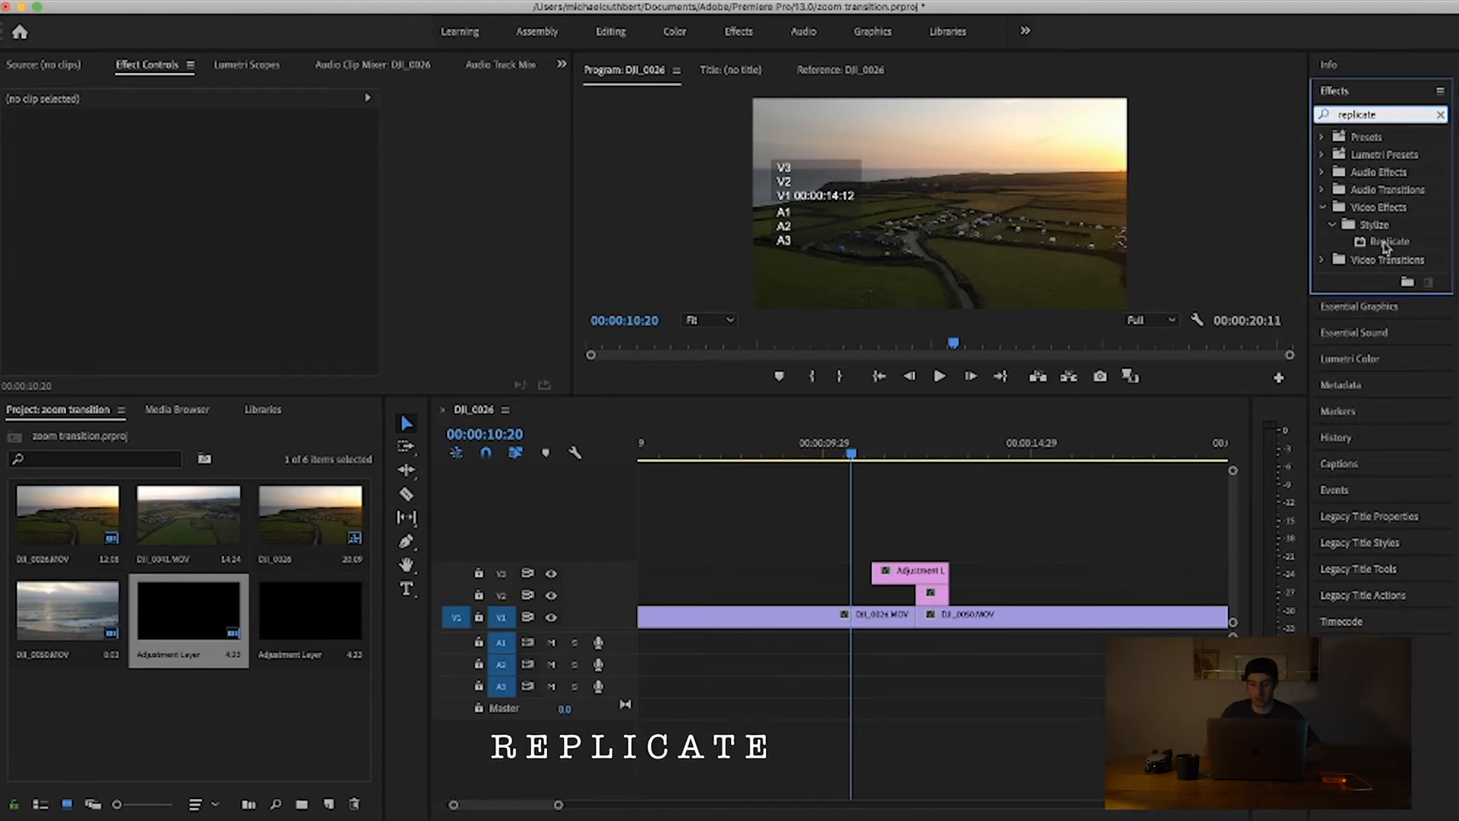
{"action": "left_click_drag", "start_coordinate": [1384, 247], "coordinate": [947, 593]}
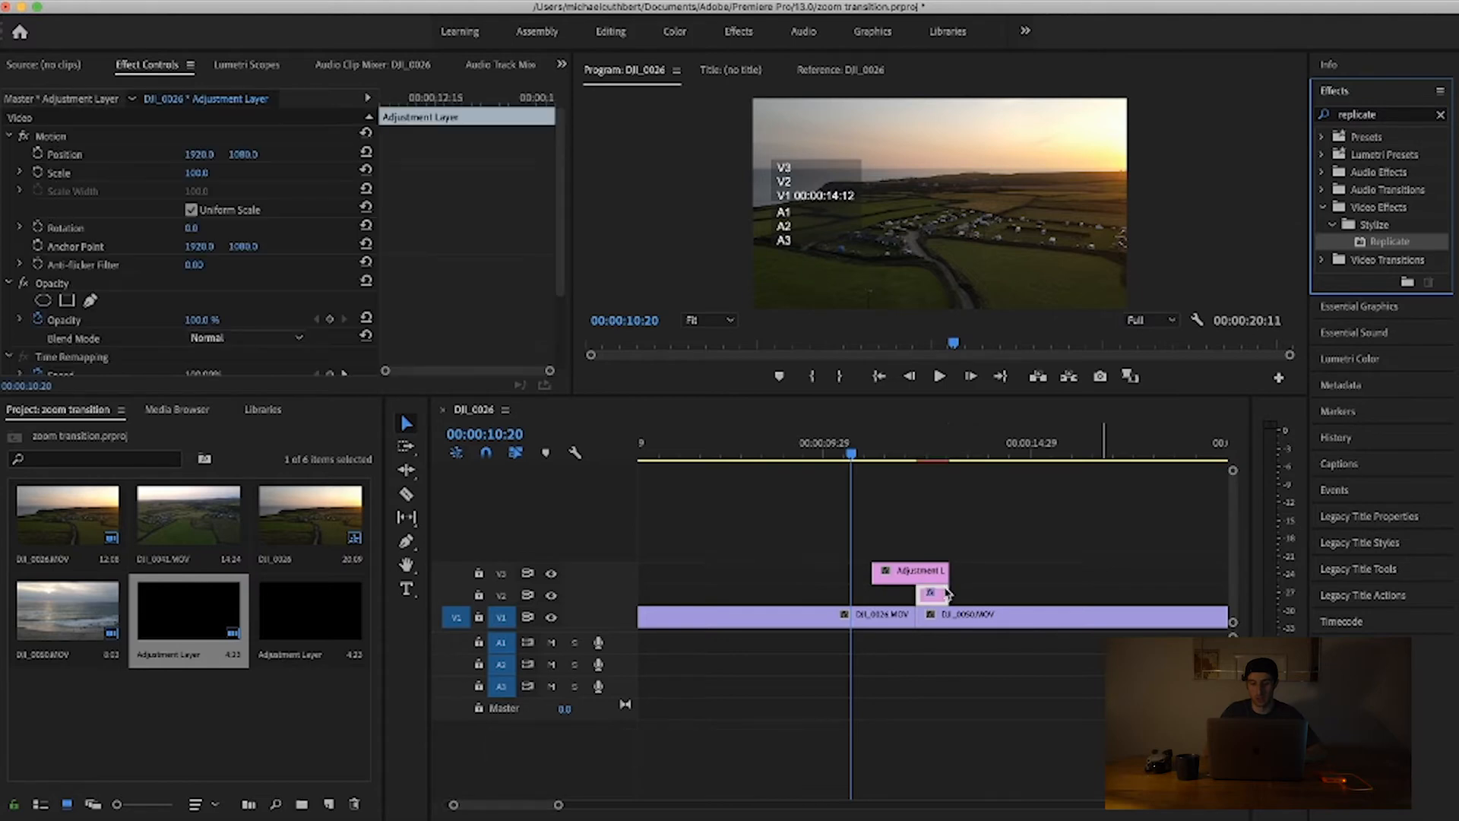
Preview the V2 adjustment layer at 00:00:12:12 and set its Replicate count to 3.
{"action": "left_click_drag", "start_coordinate": [851, 455], "coordinate": [924, 455]}
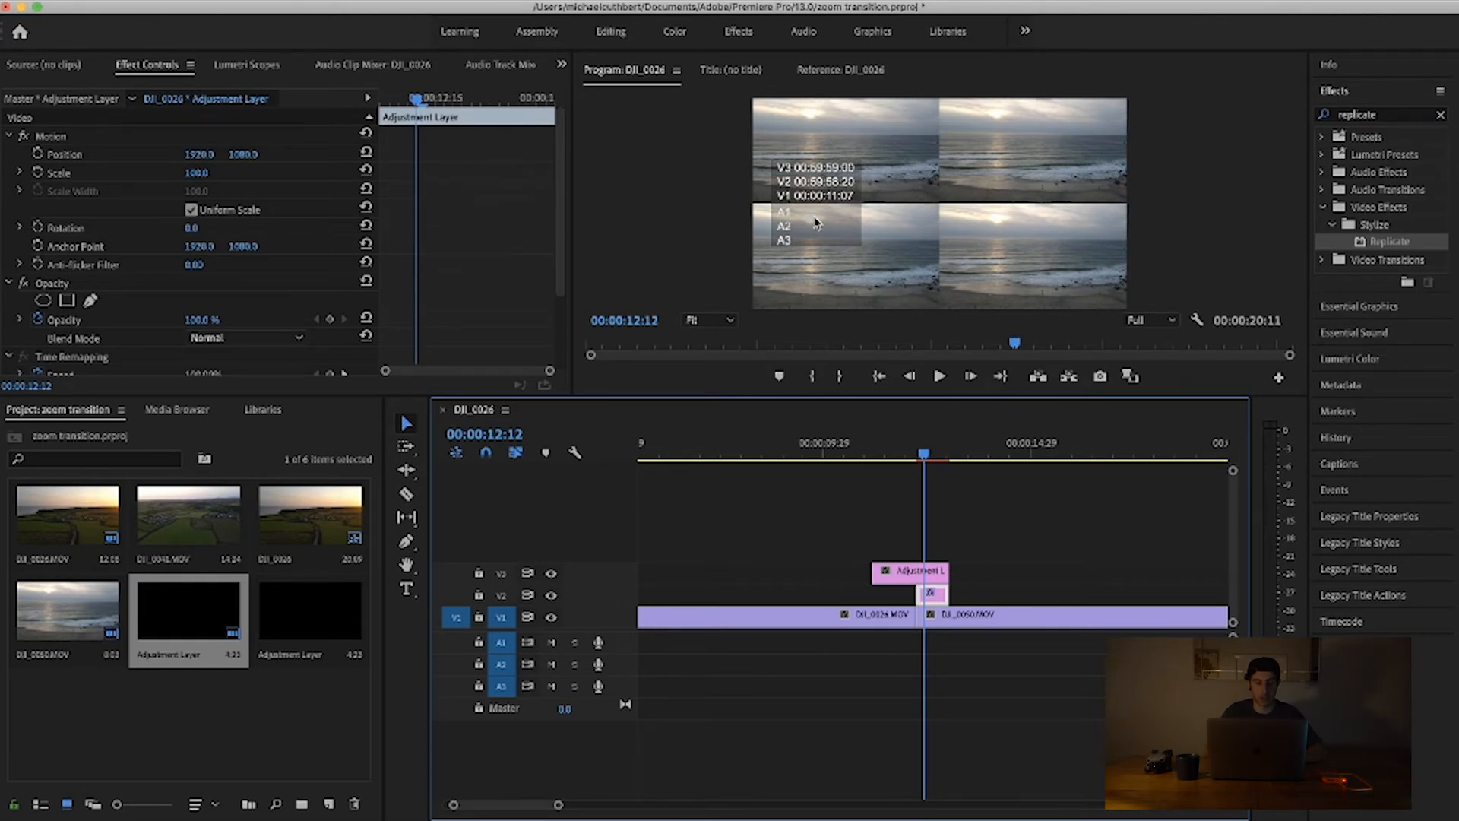
{"action": "scroll", "coordinate": [316, 308], "scroll_direction": "down", "scroll_amount": 3}
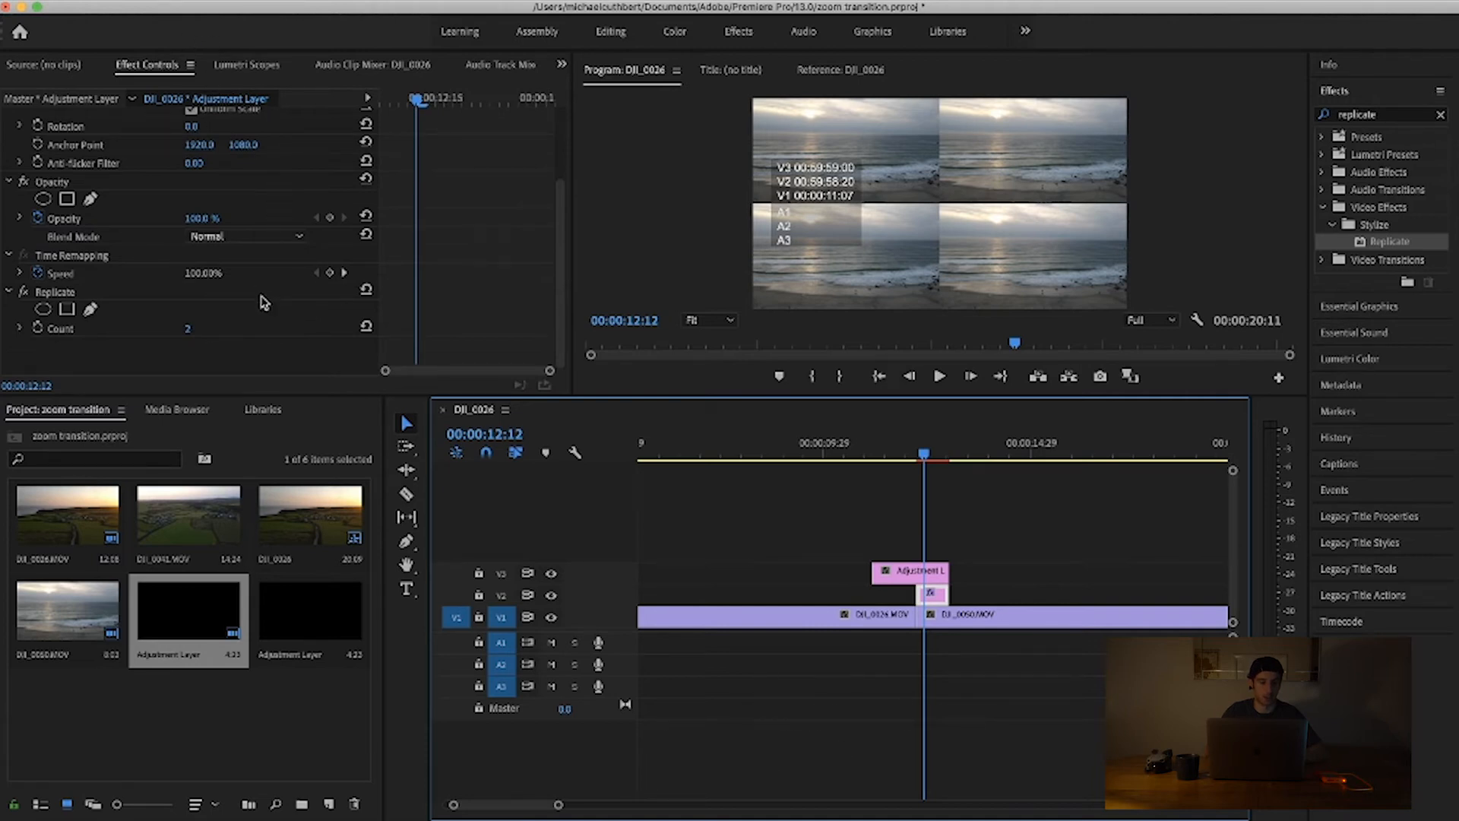
{"action": "left_click", "coordinate": [190, 327]}
{"action": "type", "text": "3"}
{"action": "key", "text": "Return"}
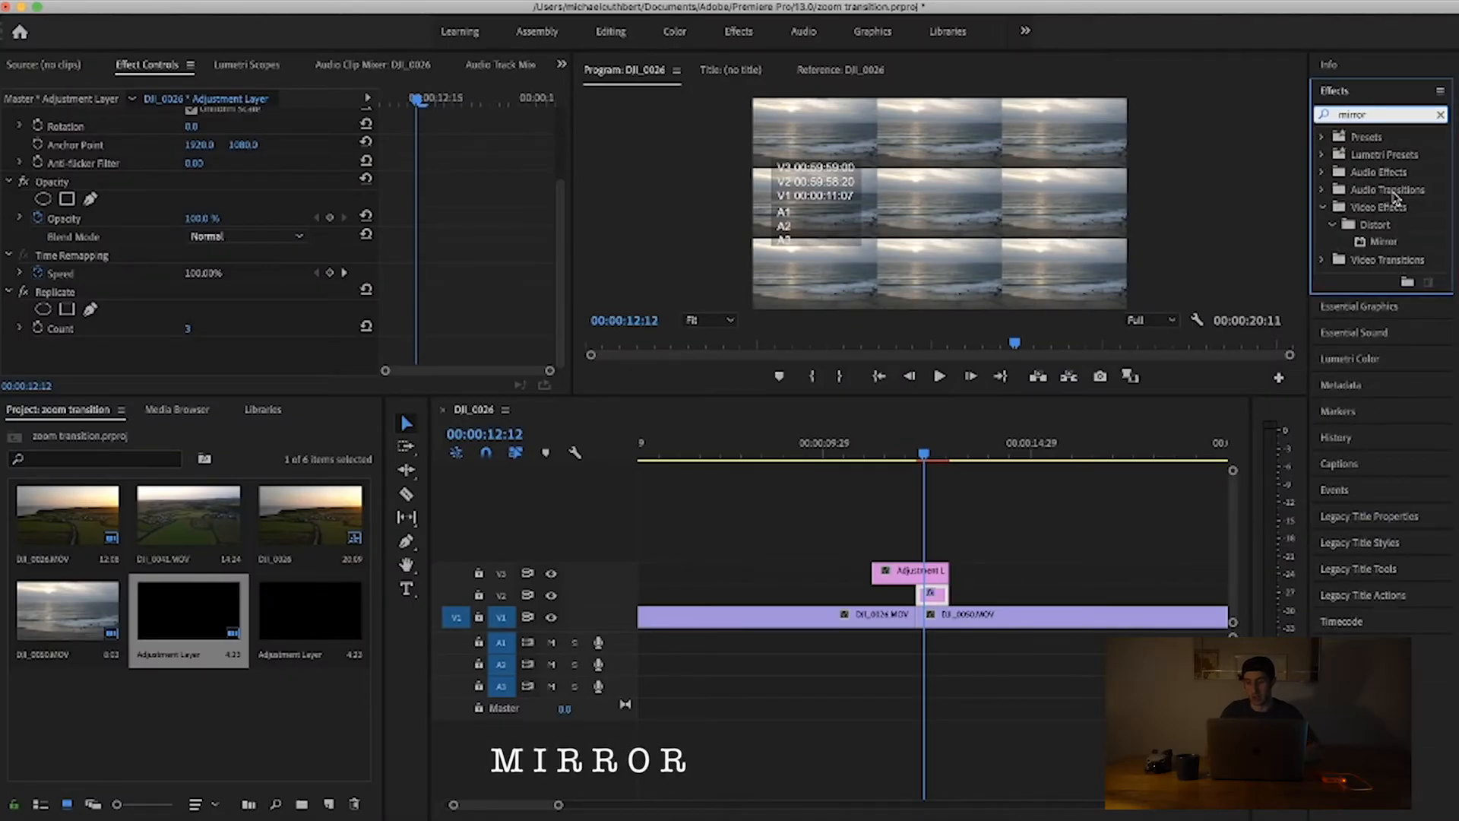
Apply a Mirror effect to the V2 adjustment layer with a 90° reflection angle and a reflection center Y of 1438.
{"action": "left_click_drag", "start_coordinate": [1383, 242], "coordinate": [912, 573]}
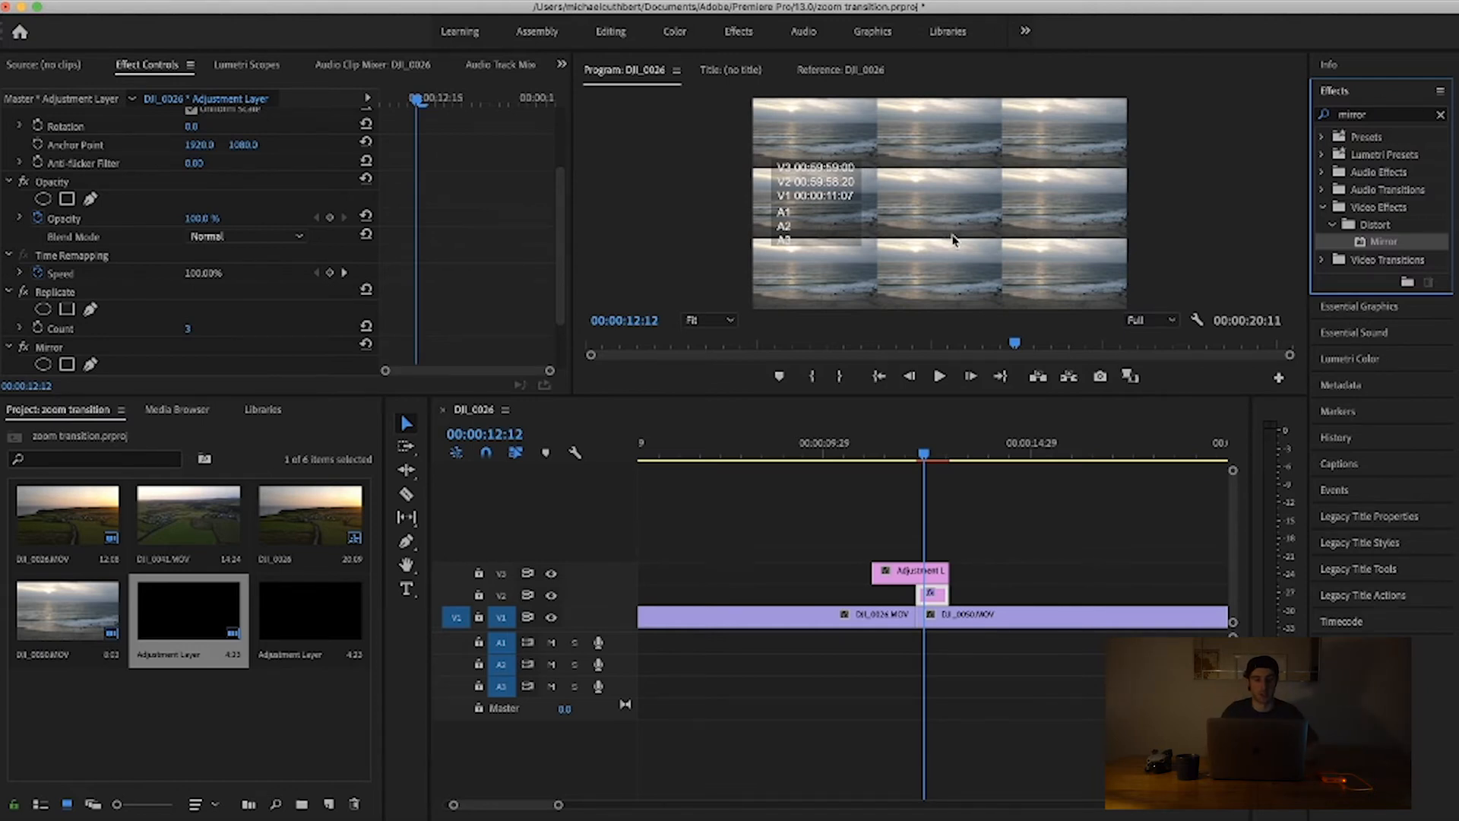
{"action": "scroll", "coordinate": [272, 331], "scroll_direction": "down", "scroll_amount": 3}
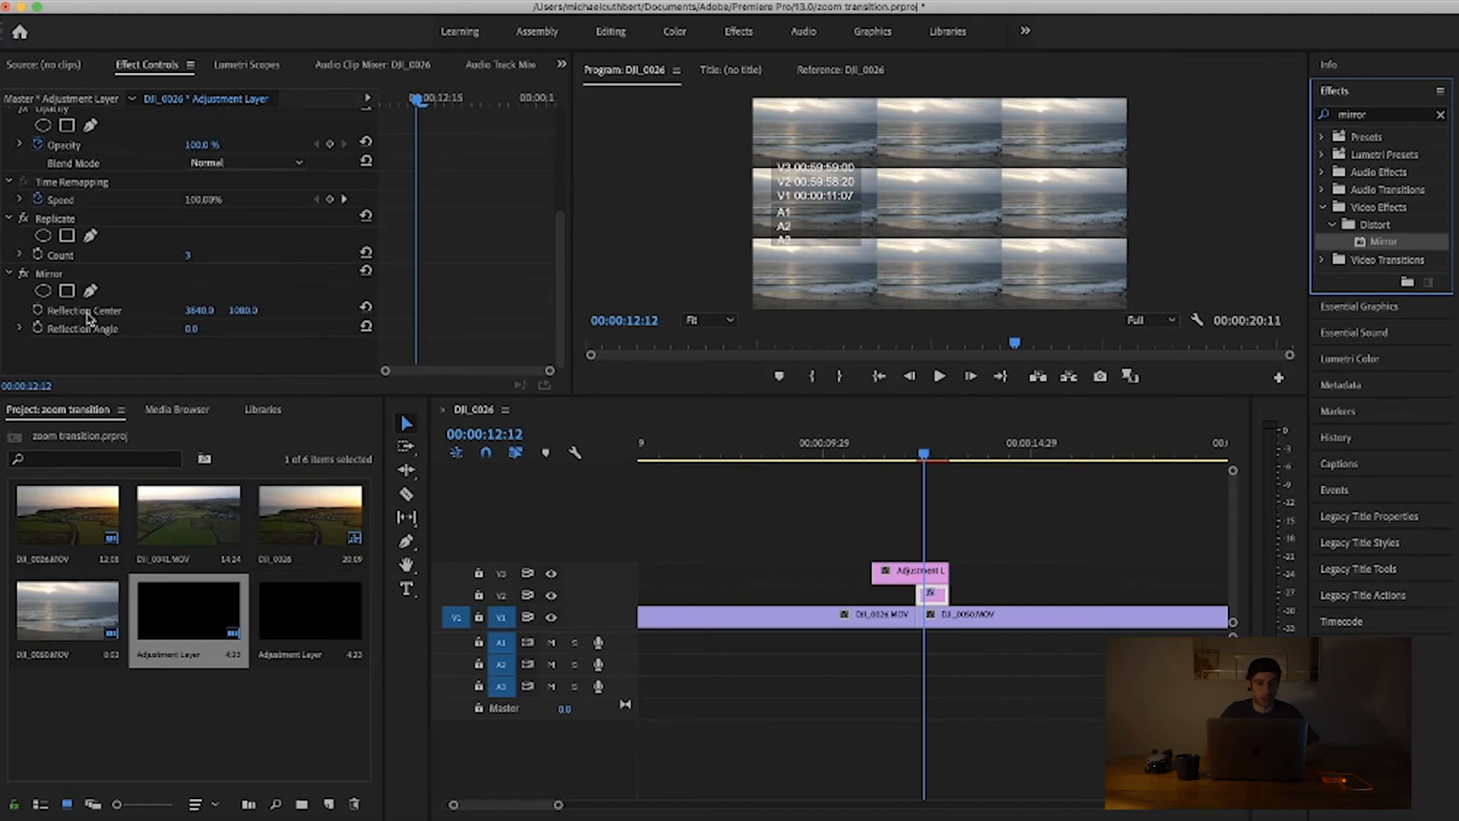
{"action": "left_click", "coordinate": [190, 331]}
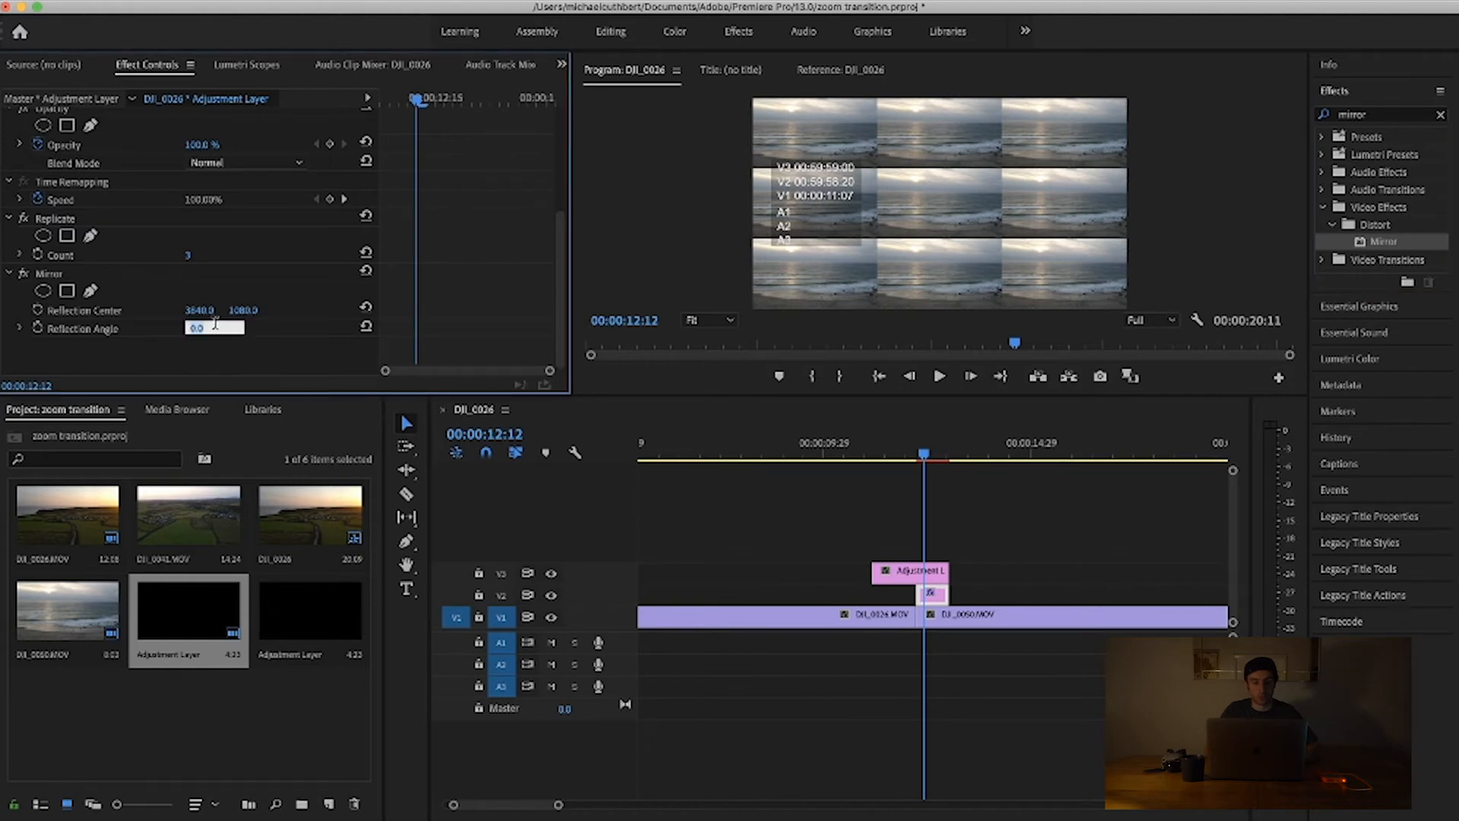
{"action": "left_click", "coordinate": [278, 332]}
{"action": "left_click_drag", "start_coordinate": [196, 328], "coordinate": [243, 328]}
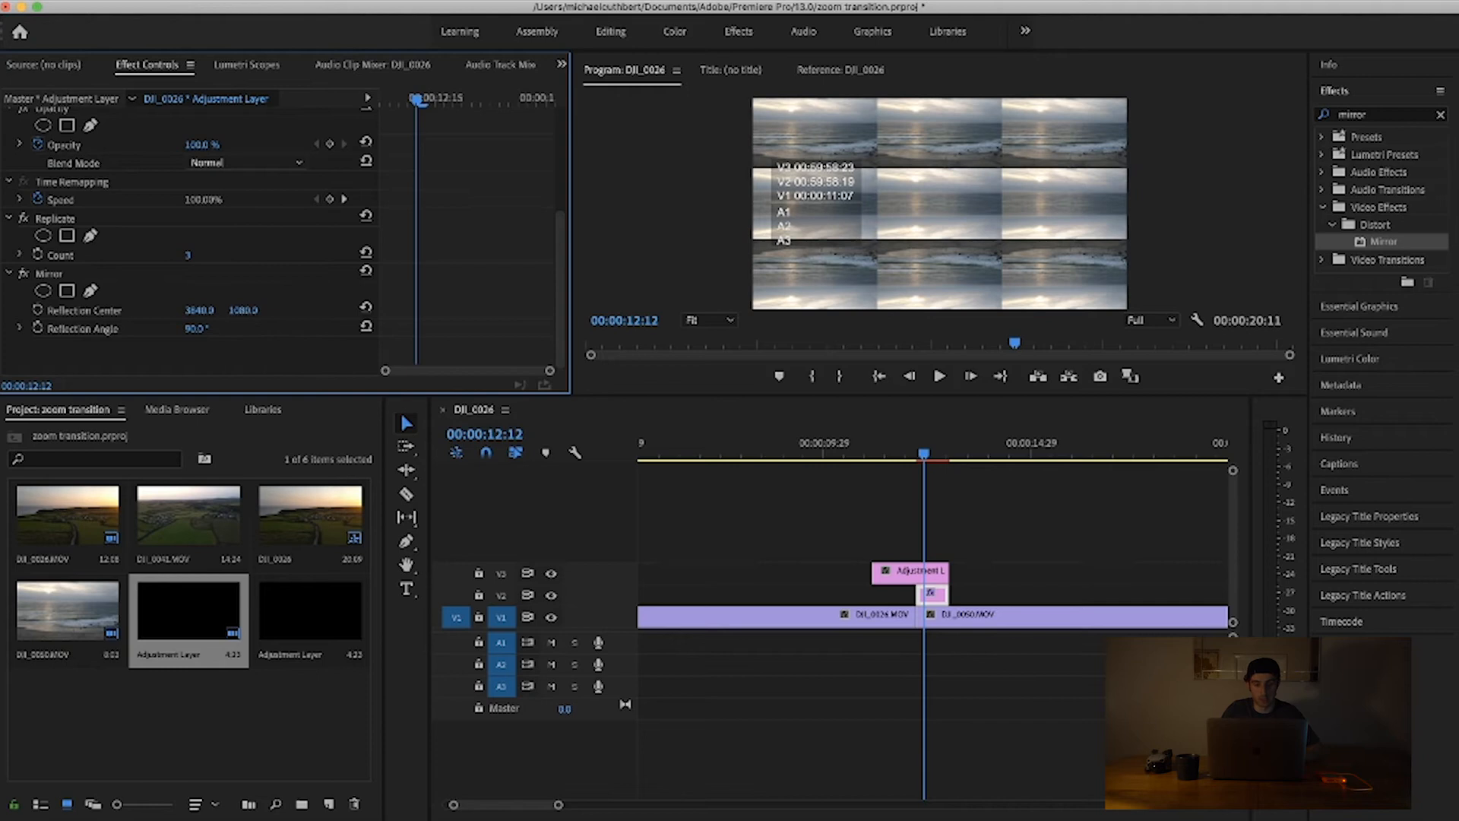
{"action": "left_click_drag", "start_coordinate": [243, 310], "coordinate": [330, 310]}
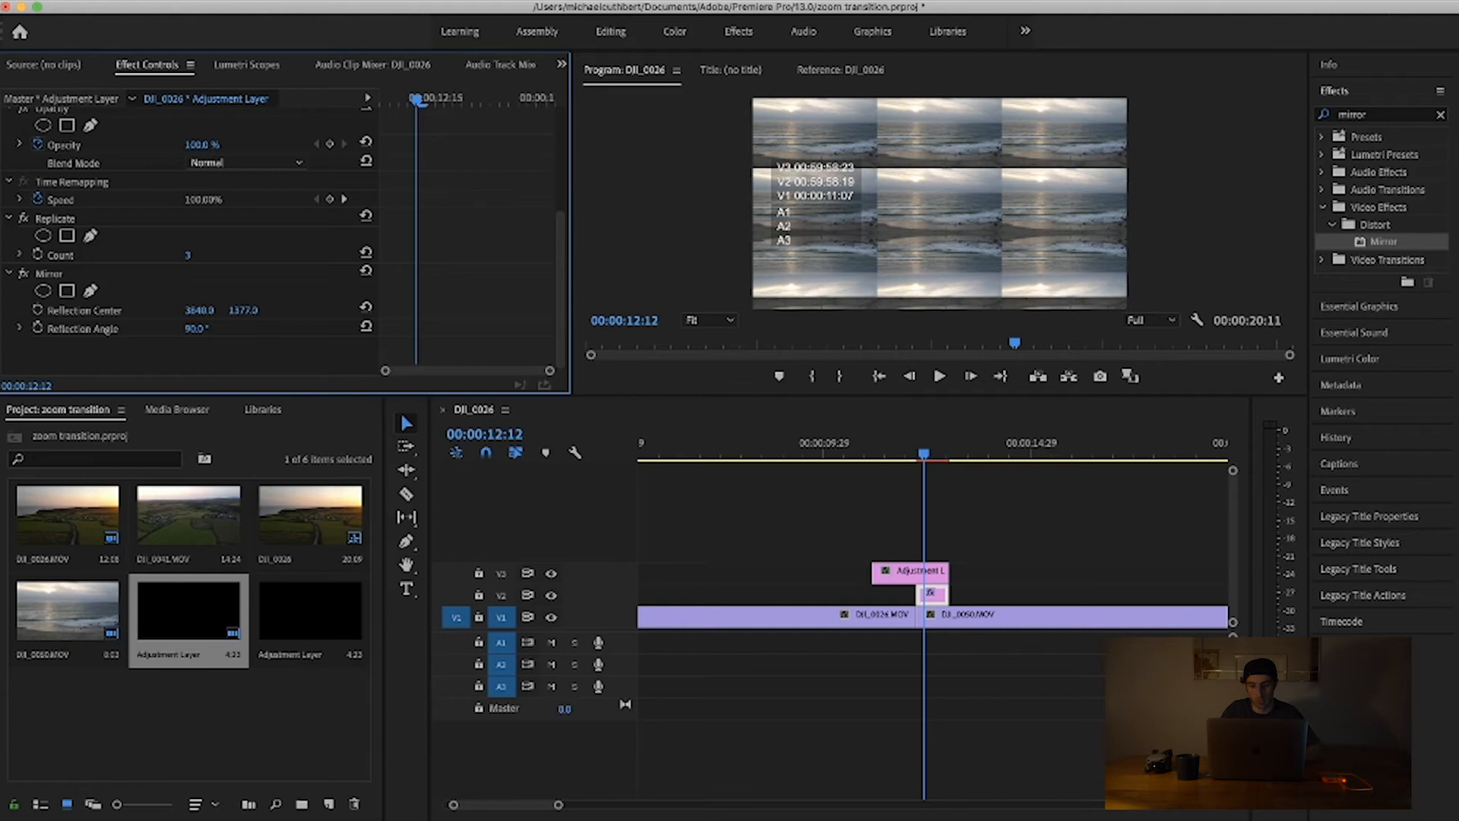
{"action": "left_click_drag", "start_coordinate": [330, 310], "coordinate": [336, 310]}
Add a second Mirror effect to the V2 adjustment layer with a -90° reflection angle and a reflection center Y of 719.
{"action": "left_click_drag", "start_coordinate": [1378, 245], "coordinate": [256, 344]}
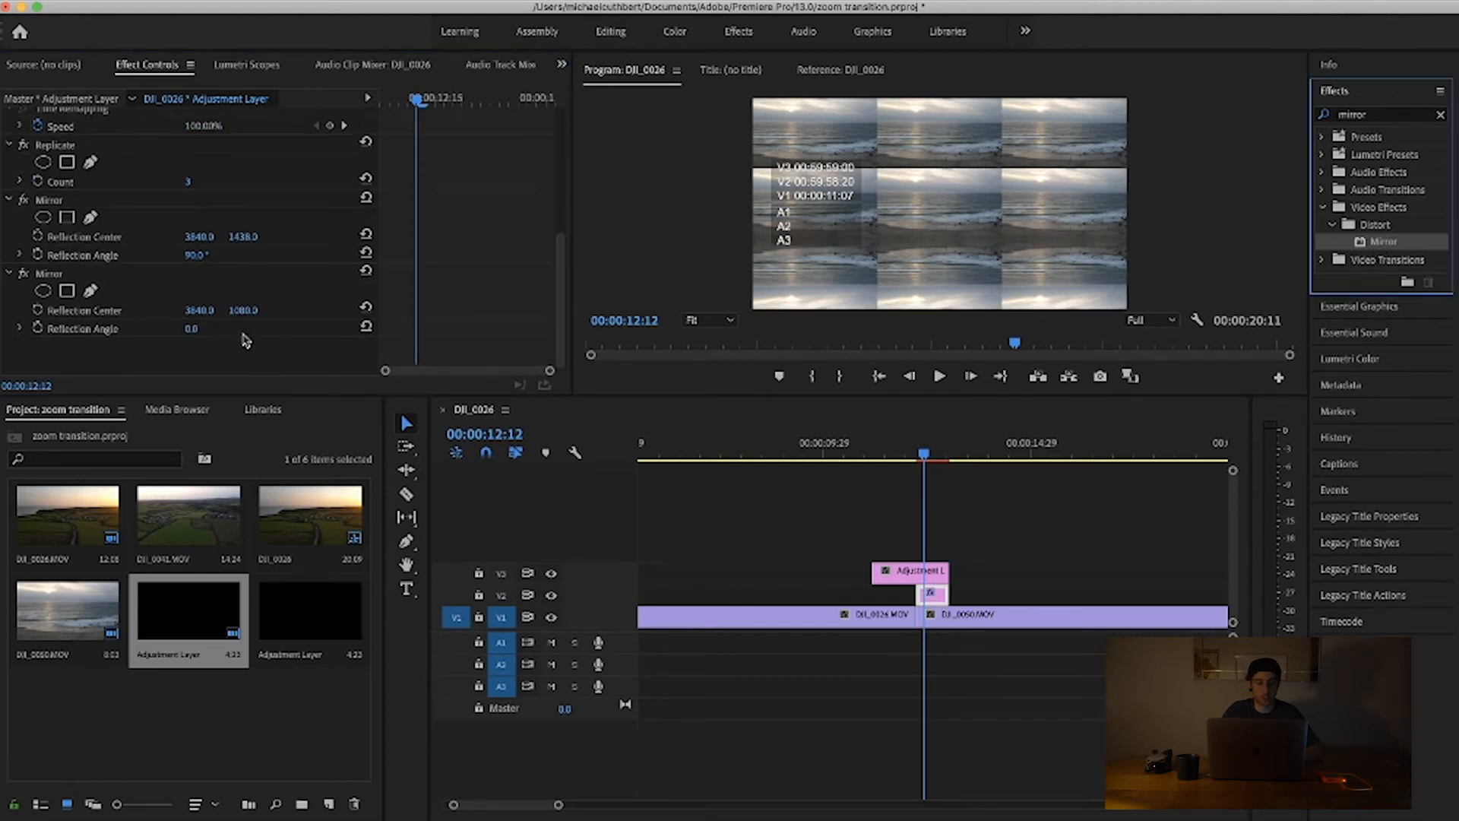
{"action": "left_click", "coordinate": [194, 328]}
{"action": "type", "text": "-90"}
{"action": "key", "text": "Return"}
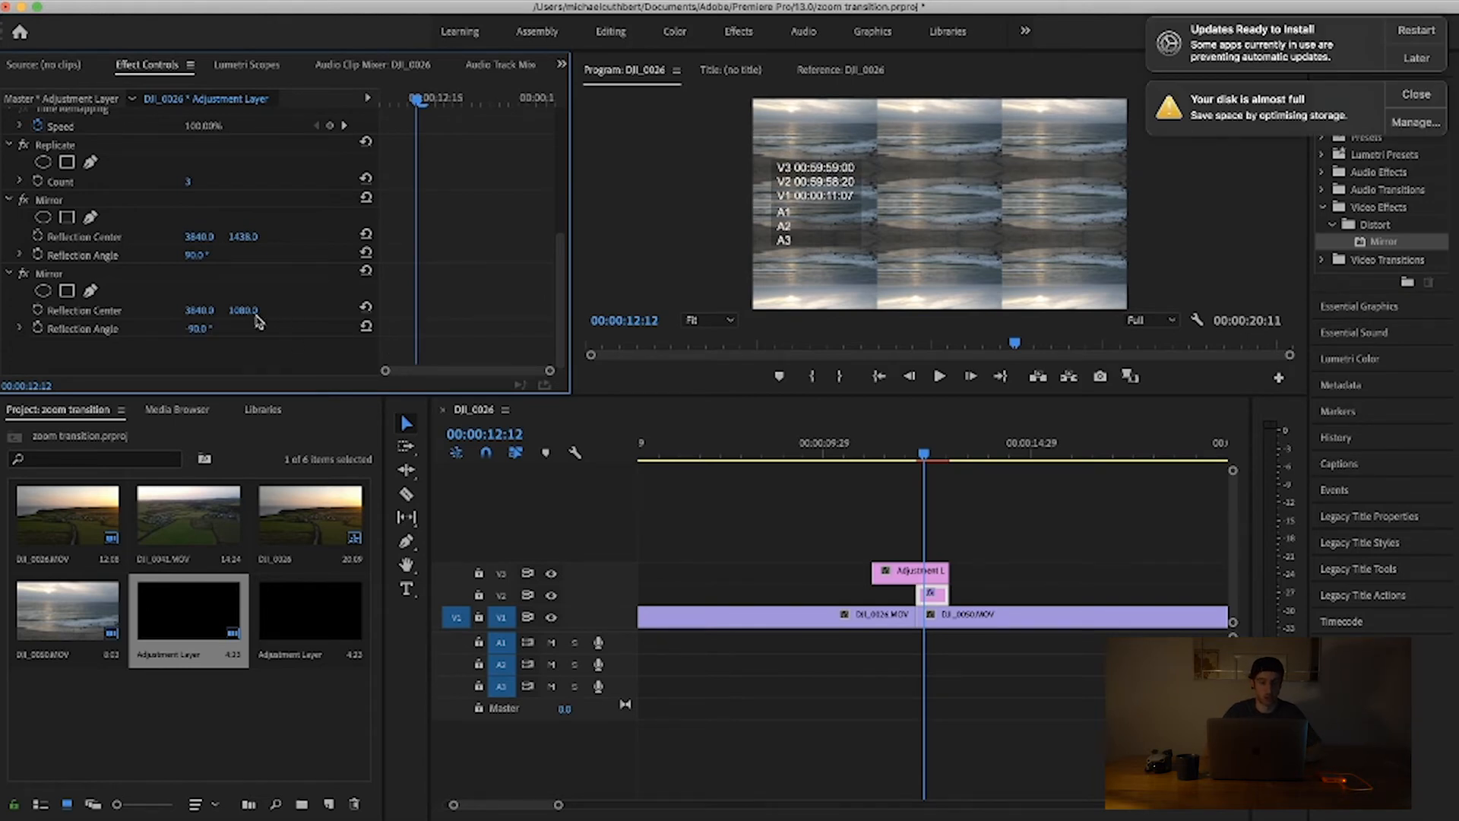
{"action": "left_click_drag", "start_coordinate": [244, 310], "coordinate": [6, 310]}
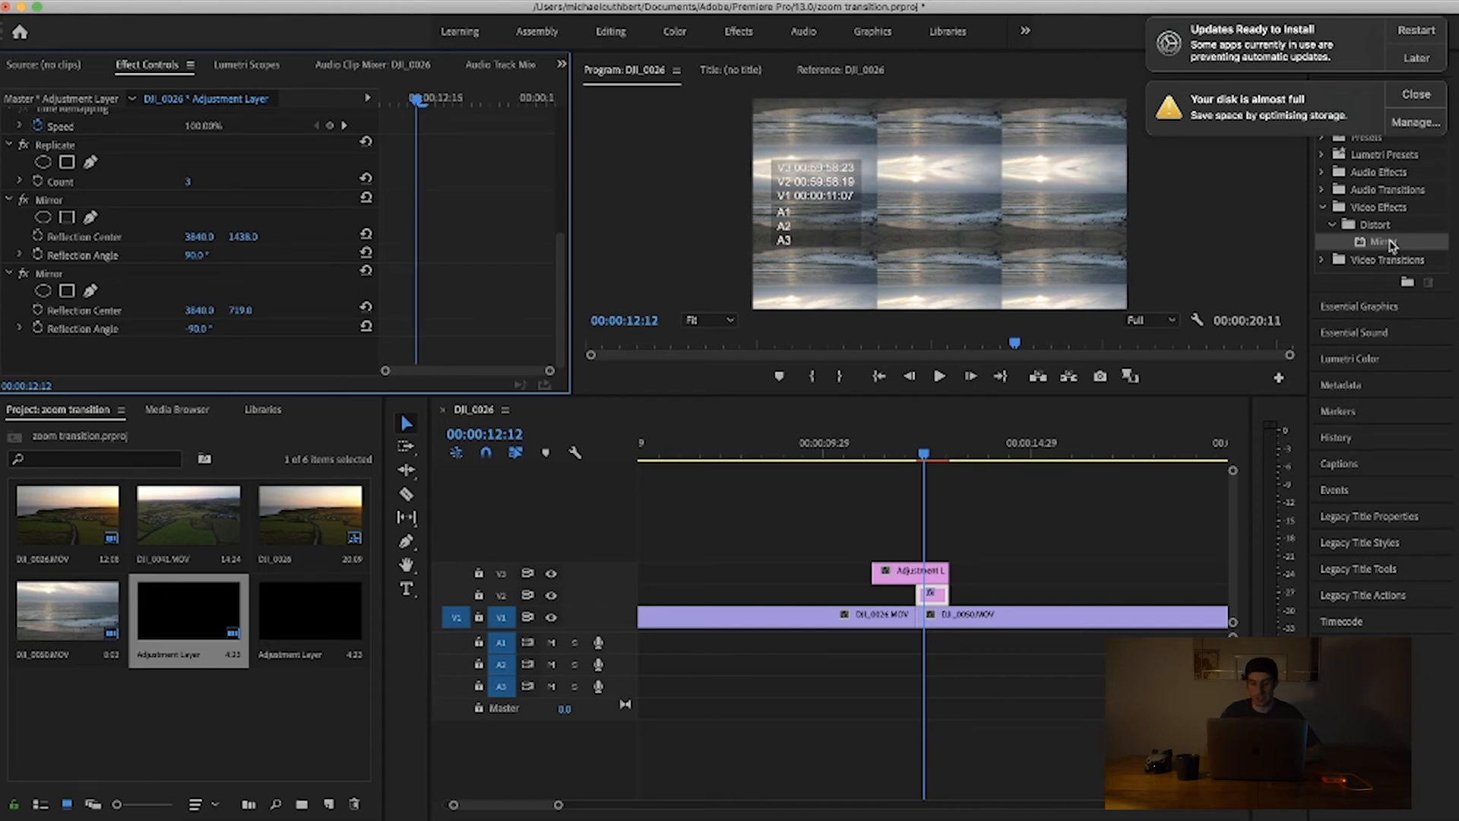
Add a third Mirror effect to the V2 adjustment layer with a 180° reflection angle and a reflection center X of 1280.
{"action": "left_click_drag", "start_coordinate": [1391, 243], "coordinate": [946, 582]}
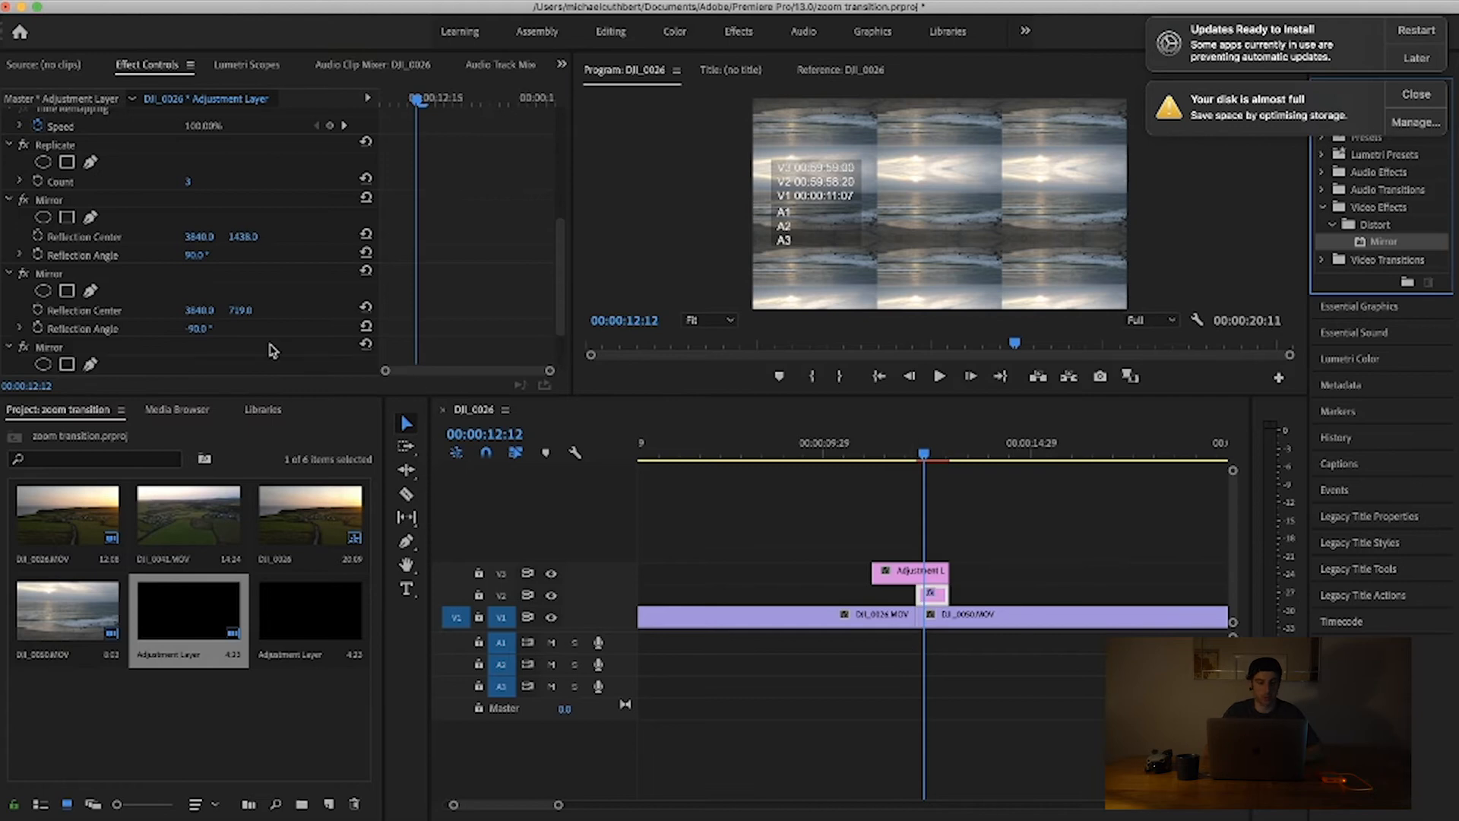
{"action": "scroll", "coordinate": [272, 350], "scroll_direction": "down", "scroll_amount": 2}
{"action": "left_click", "coordinate": [196, 329]}
{"action": "type", "text": "180"}
{"action": "key", "text": "Return"}
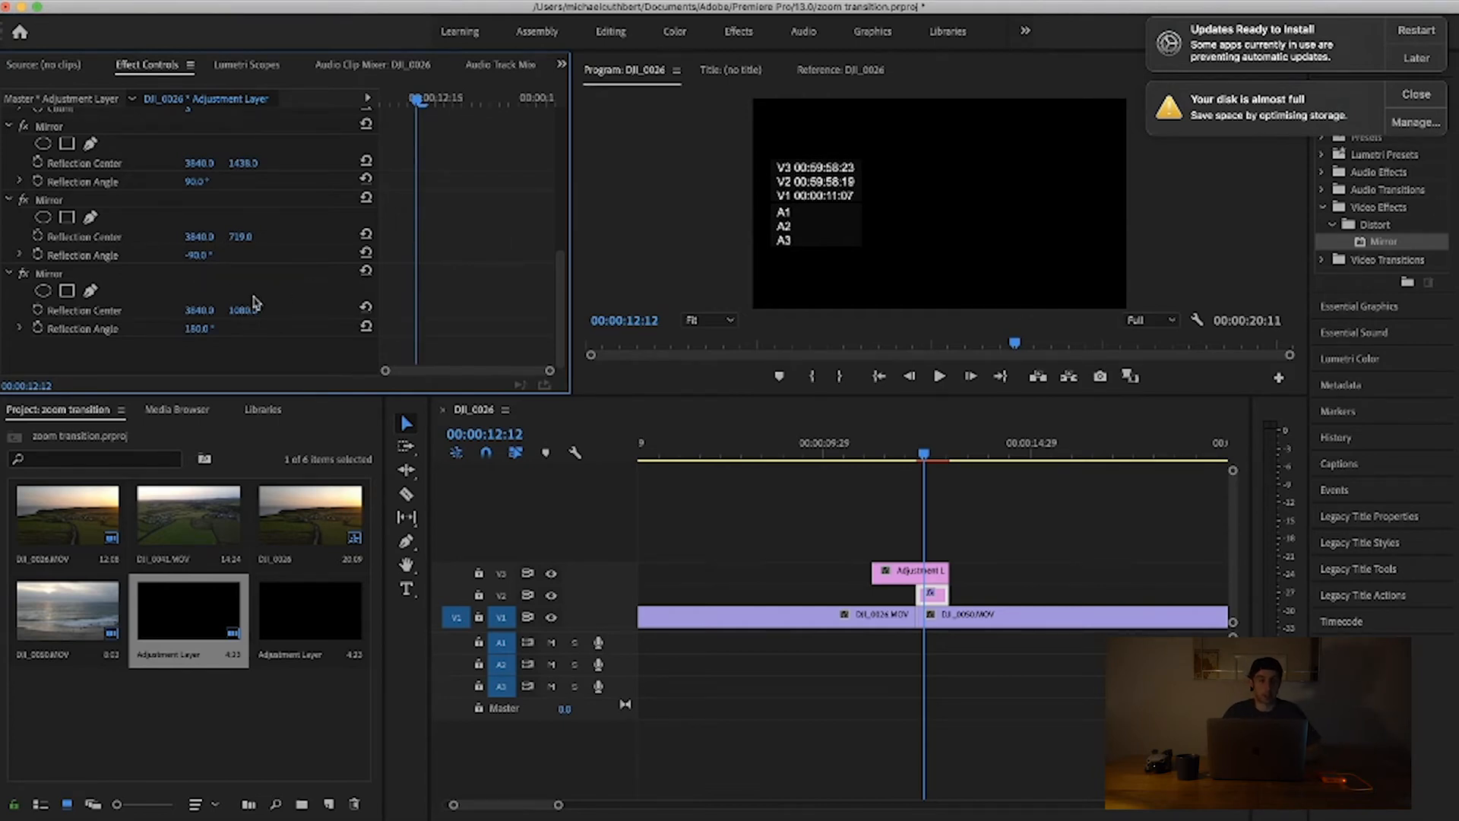
{"action": "left_click_drag", "start_coordinate": [199, 310], "coordinate": [3, 310]}
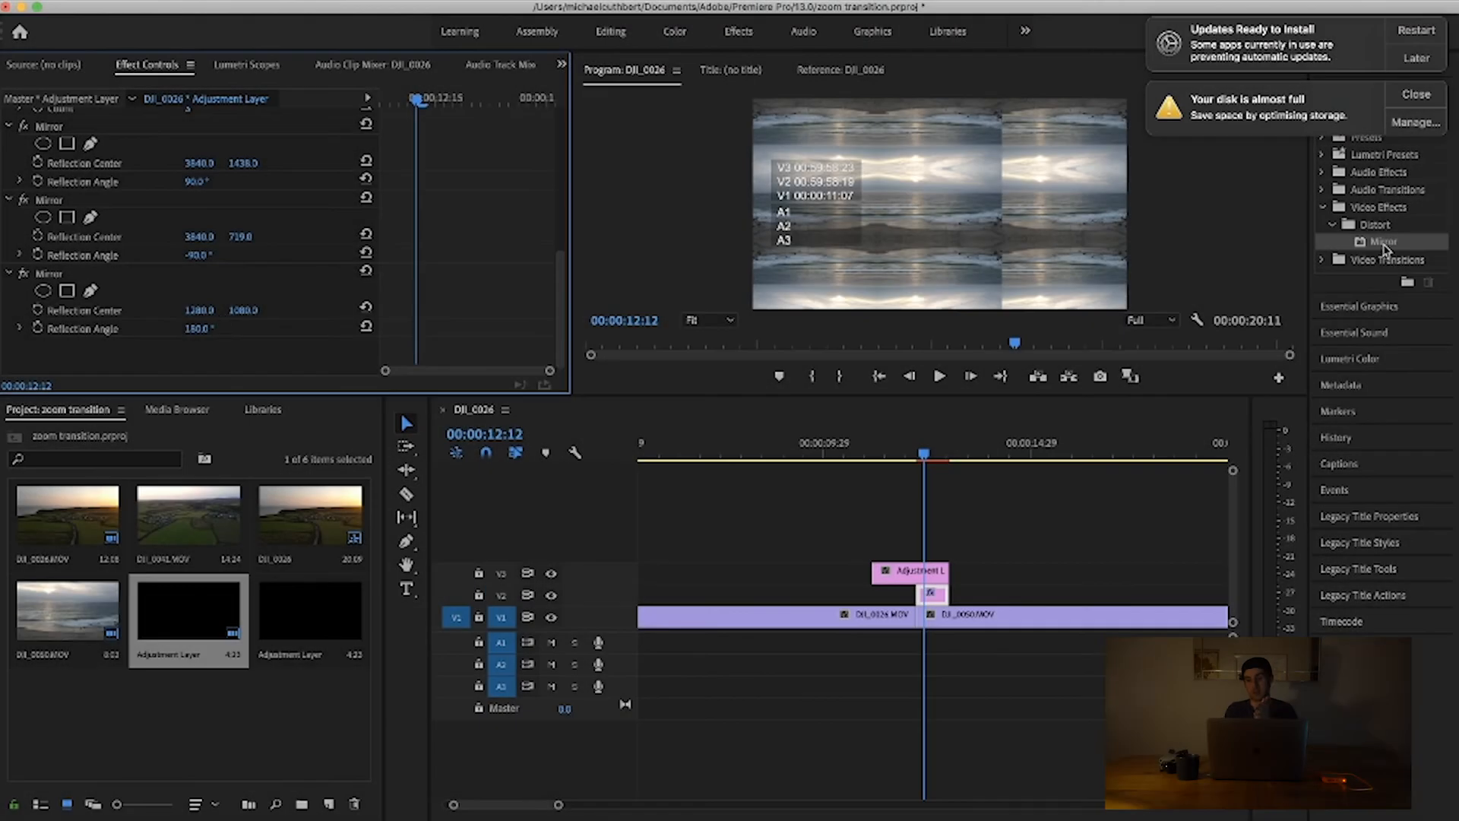
Add a fourth Mirror effect with a 1x0.0° (360°) reflection angle, and shift its reflection center X to the seam of the last tile column.
{"action": "left_click_drag", "start_coordinate": [1384, 247], "coordinate": [202, 332]}
{"action": "left_click", "coordinate": [215, 327]}
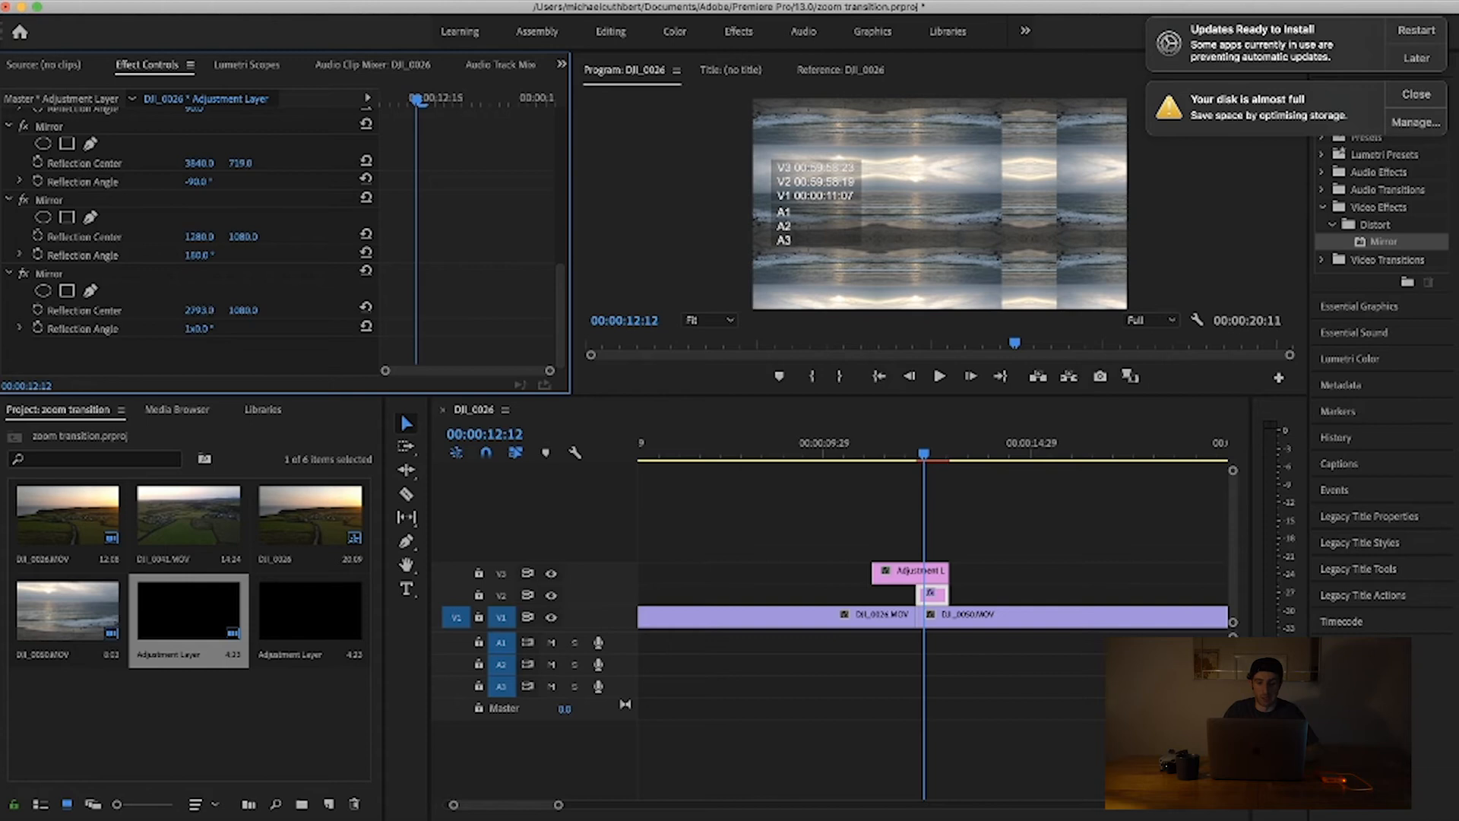
{"action": "left_click_drag", "start_coordinate": [199, 310], "coordinate": [169, 310]}
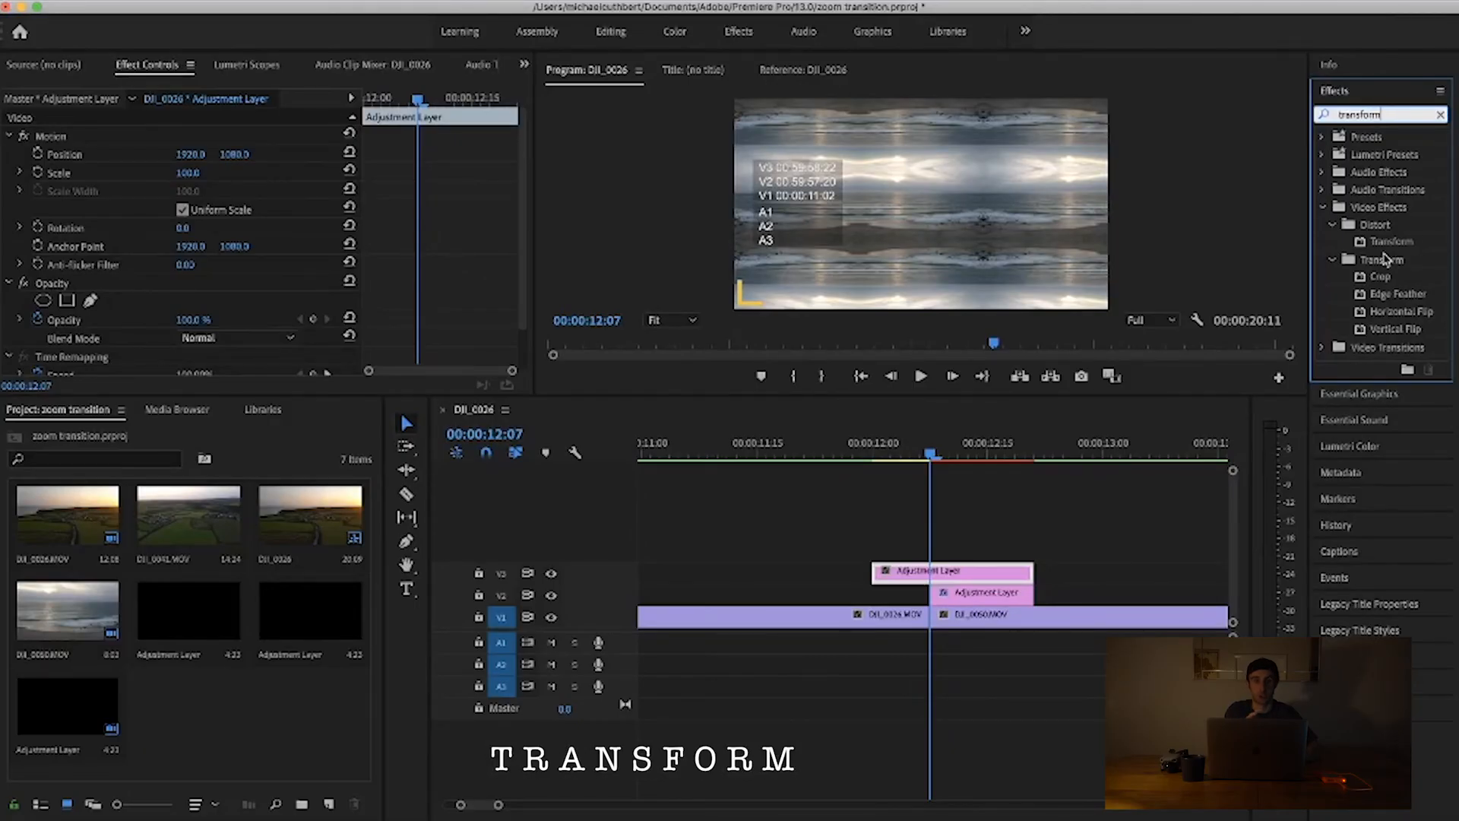
Apply the Transform effect from the Distort group to the adjustment layer on V3.
{"action": "left_click_drag", "start_coordinate": [1389, 241], "coordinate": [970, 571]}
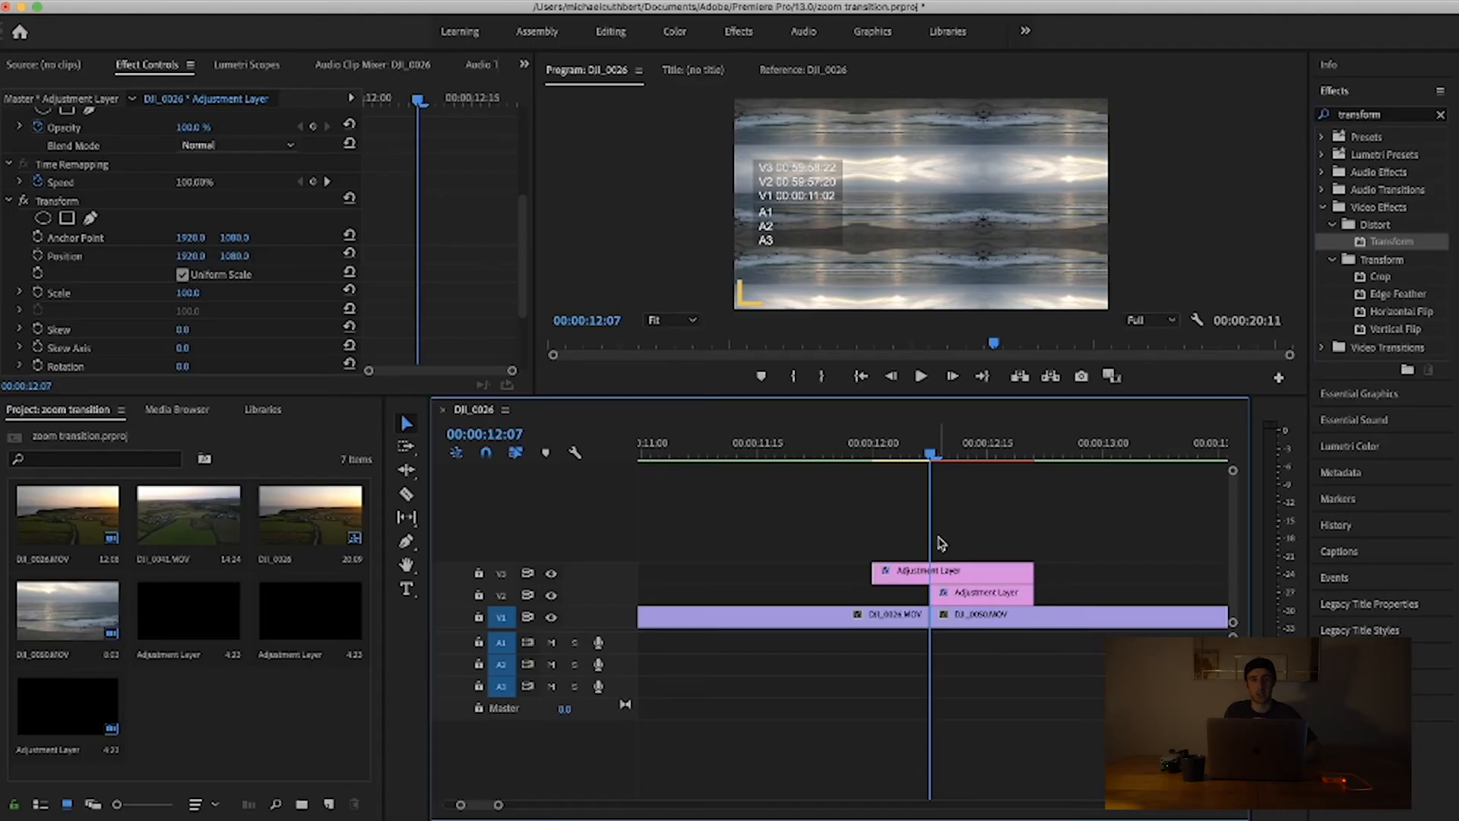
{"action": "left_click", "coordinate": [941, 543]}
{"action": "key", "text": "Left"}
{"action": "key", "text": "Left"}
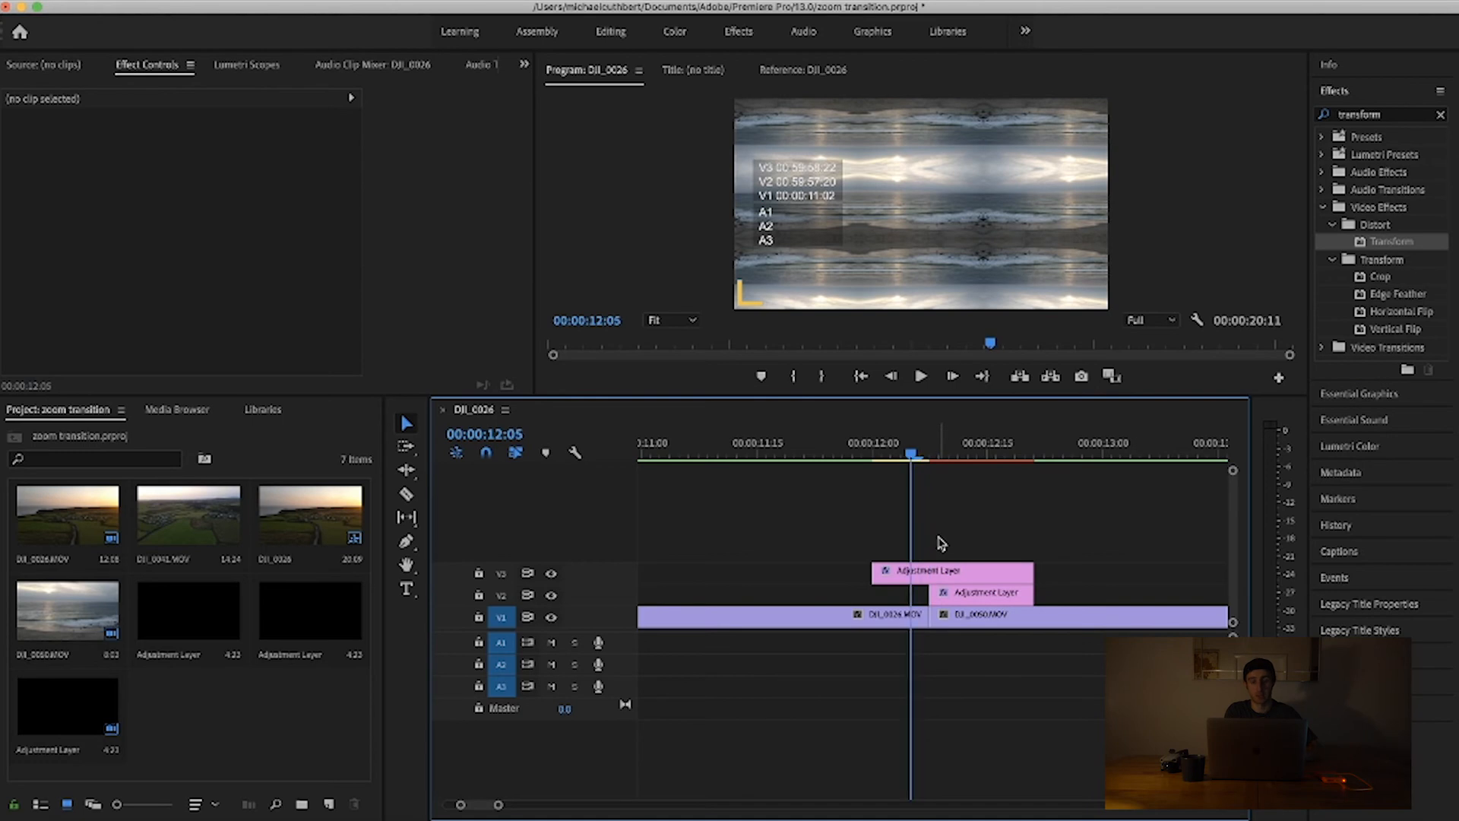
{"action": "key", "text": "Left"}
{"action": "key", "text": "Left"}
{"action": "key", "text": "Left"}
{"action": "key", "text": "Left"}
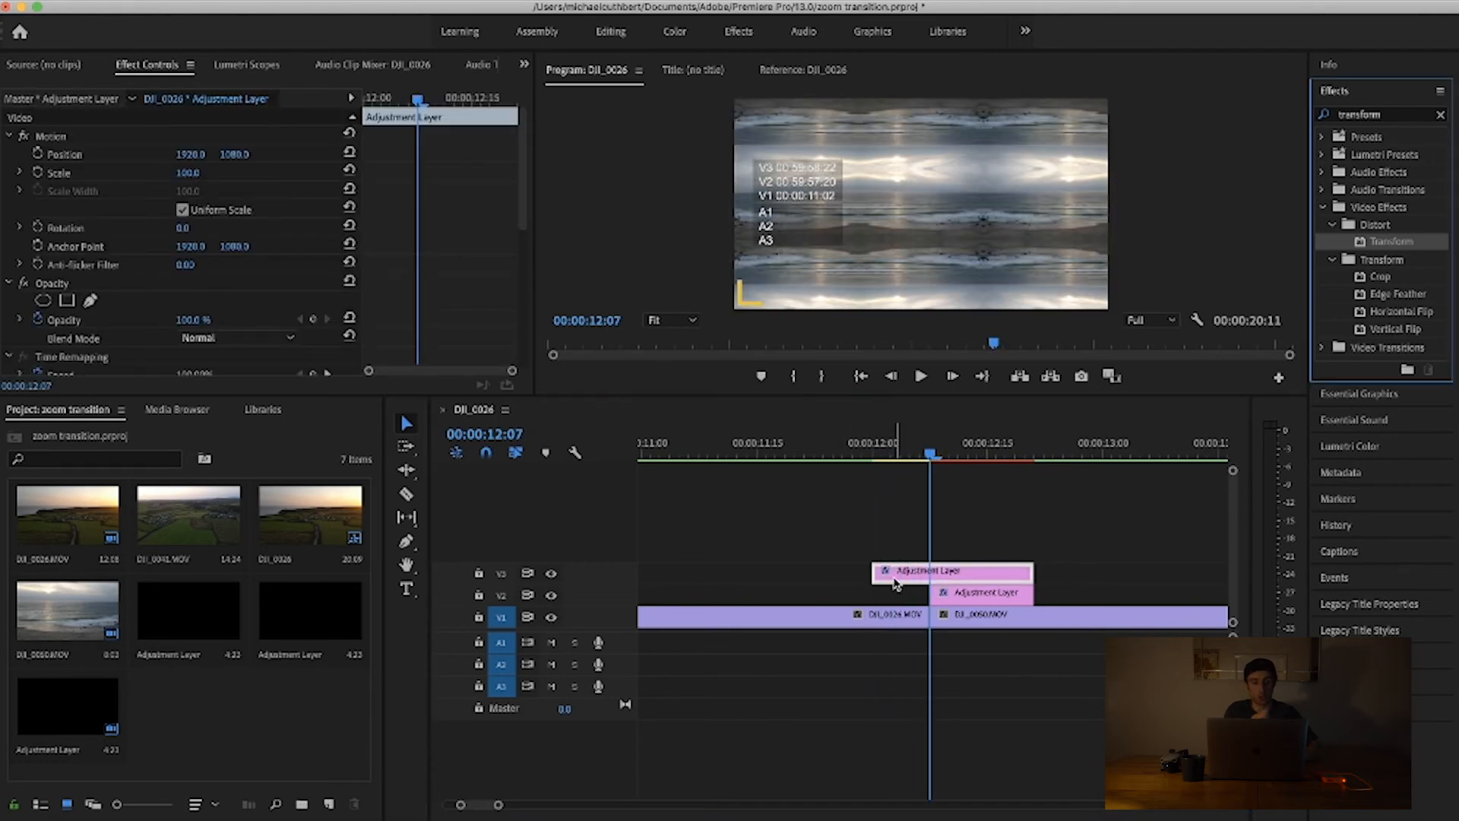
Enable Scale keyframing in the Transform effect at the start of the V3 adjustment layer, 00:00:12:00.
{"action": "scroll", "coordinate": [258, 321], "scroll_direction": "down", "scroll_amount": 3}
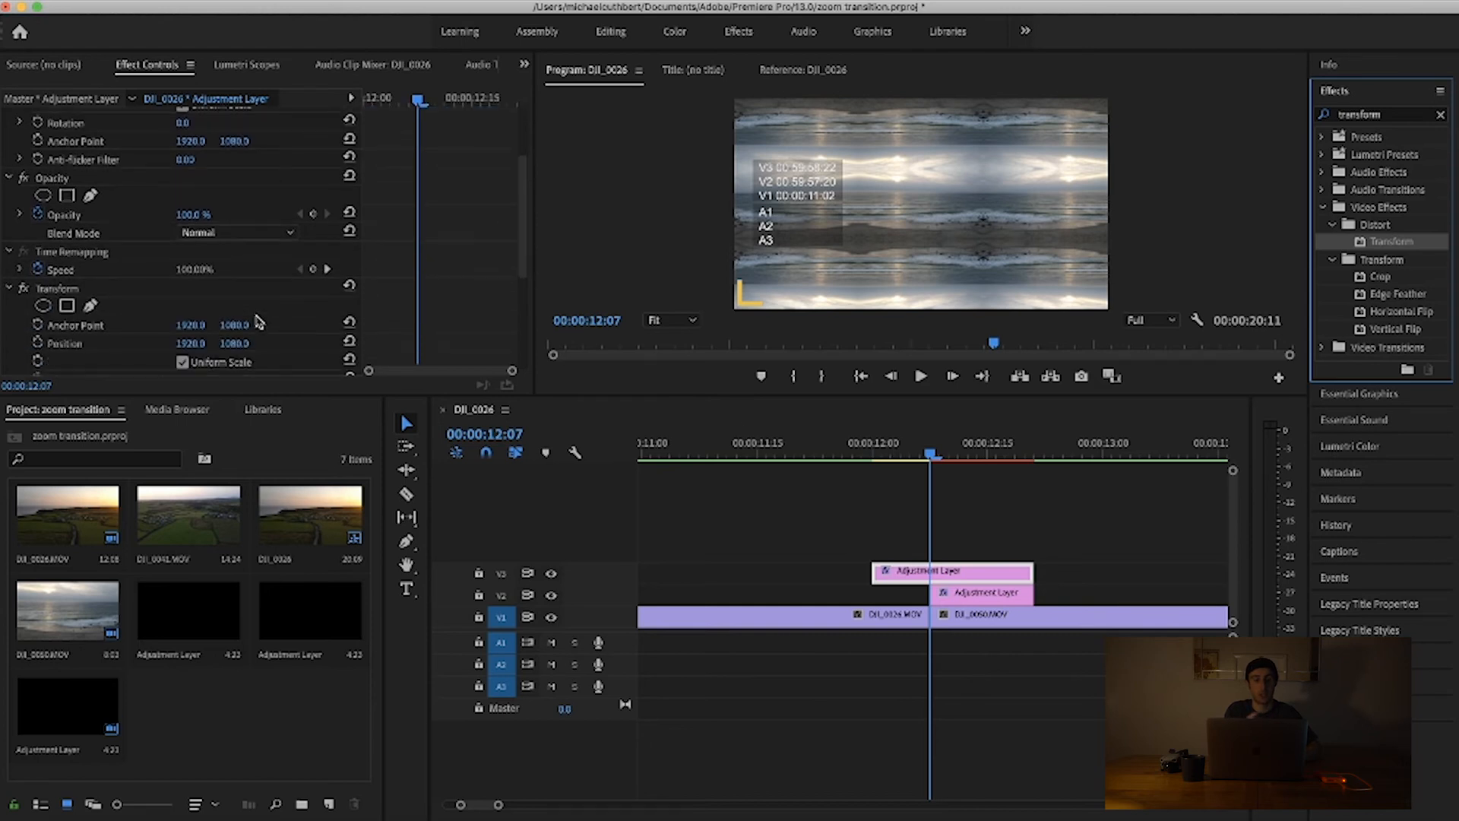
{"action": "scroll", "coordinate": [97, 288], "scroll_direction": "down", "scroll_amount": 3}
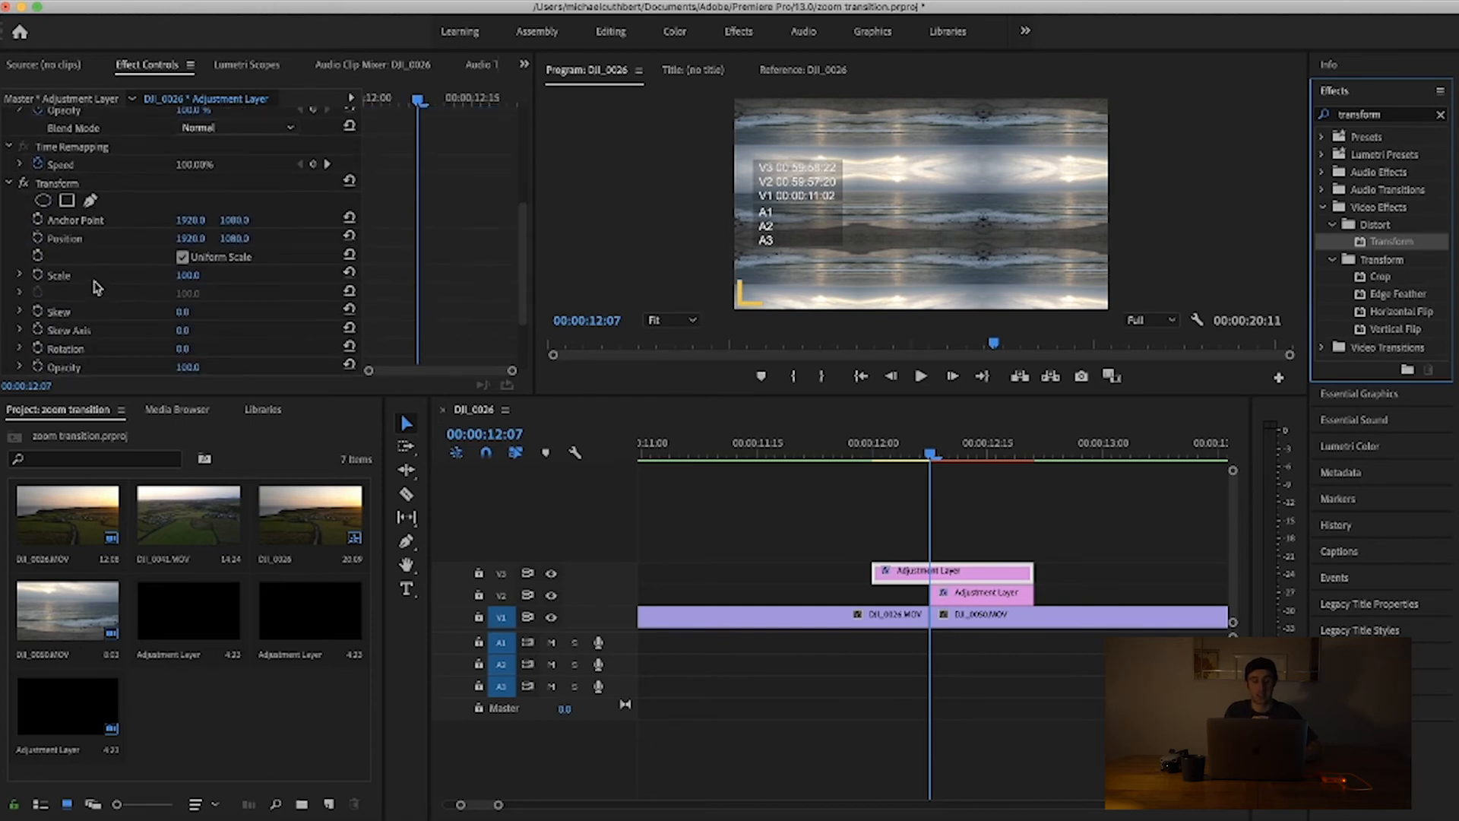
{"action": "key", "text": "Up"}
{"action": "left_click", "coordinate": [40, 293]}
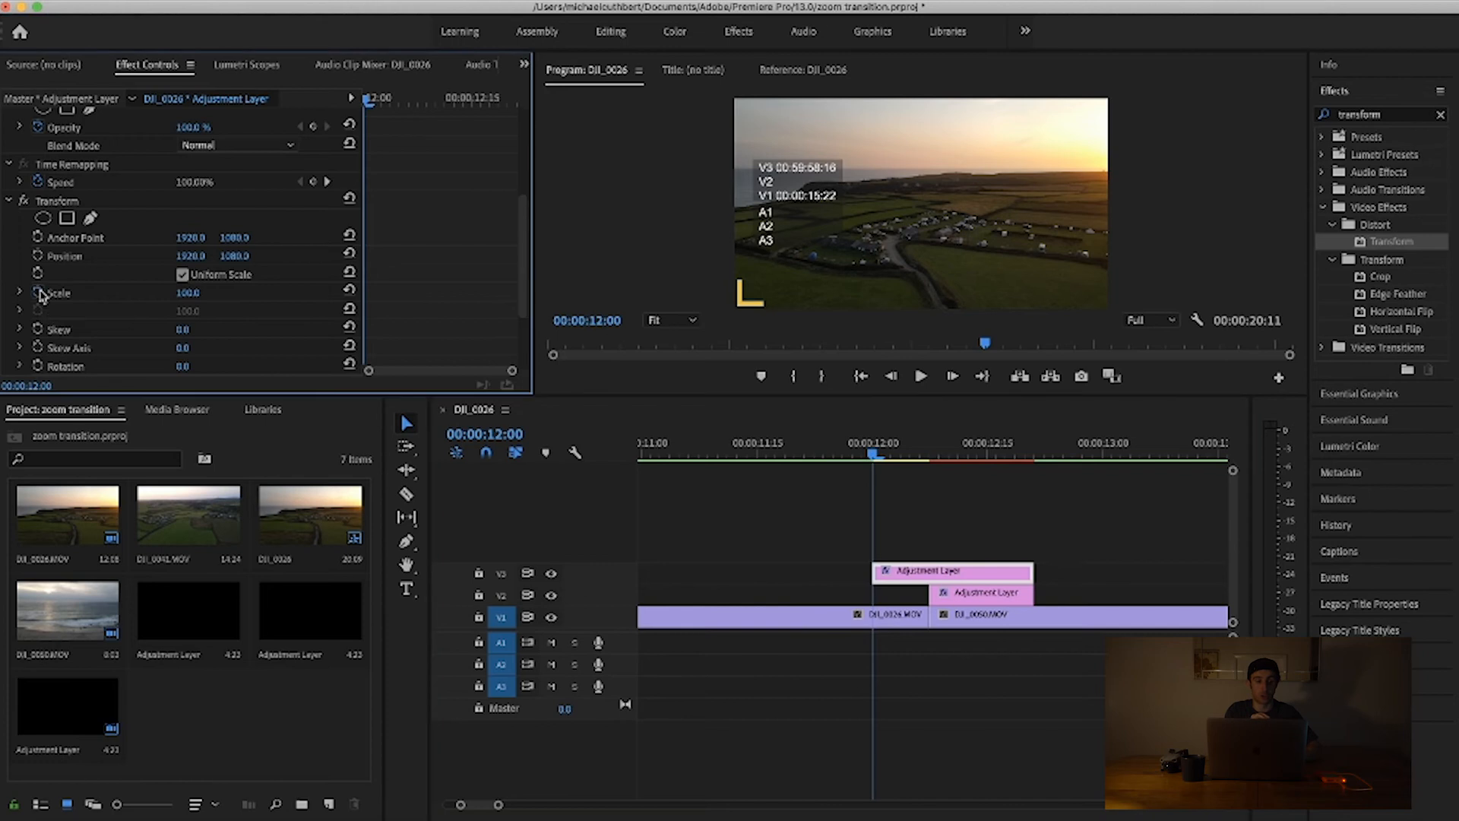